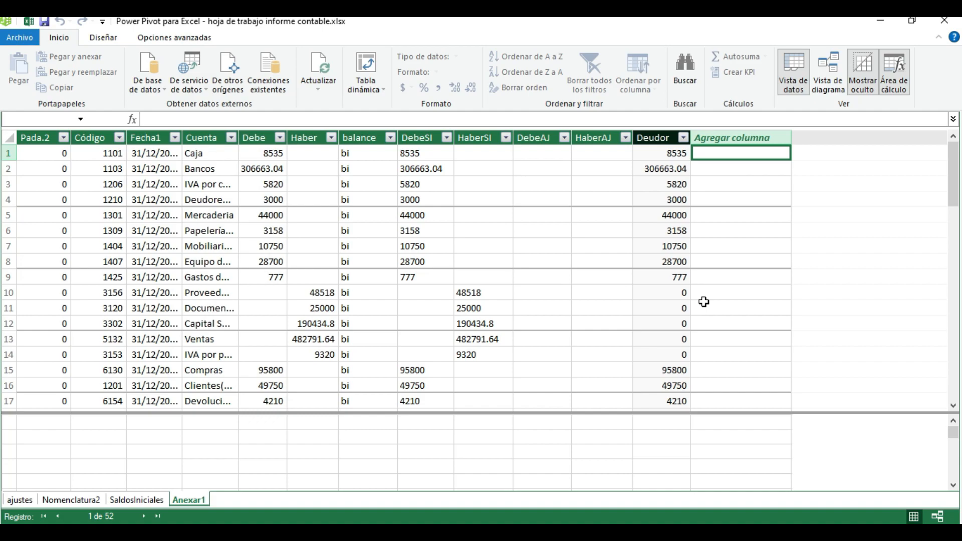
# Add a new column named Acreedor after the Deudor column in the Anexar1 table
pyautogui.click(722, 137)
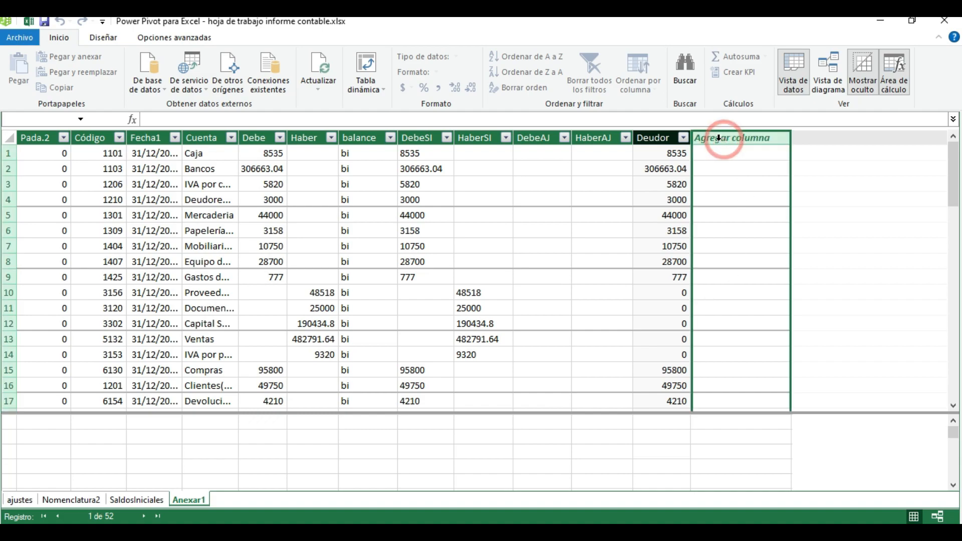
pyautogui.doubleClick(722, 137)
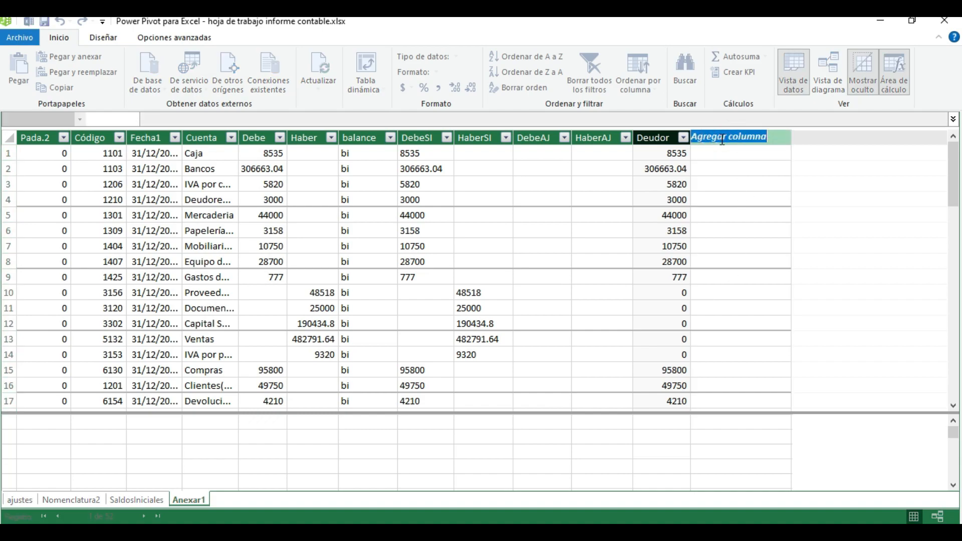
pyautogui.write('Acreedor')
pyautogui.press('Return')
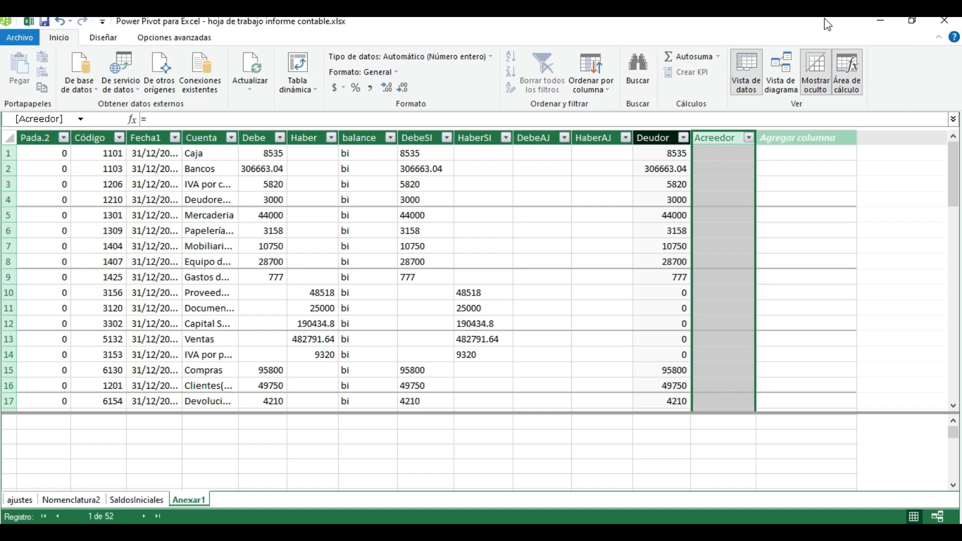
pyautogui.click(712, 157)
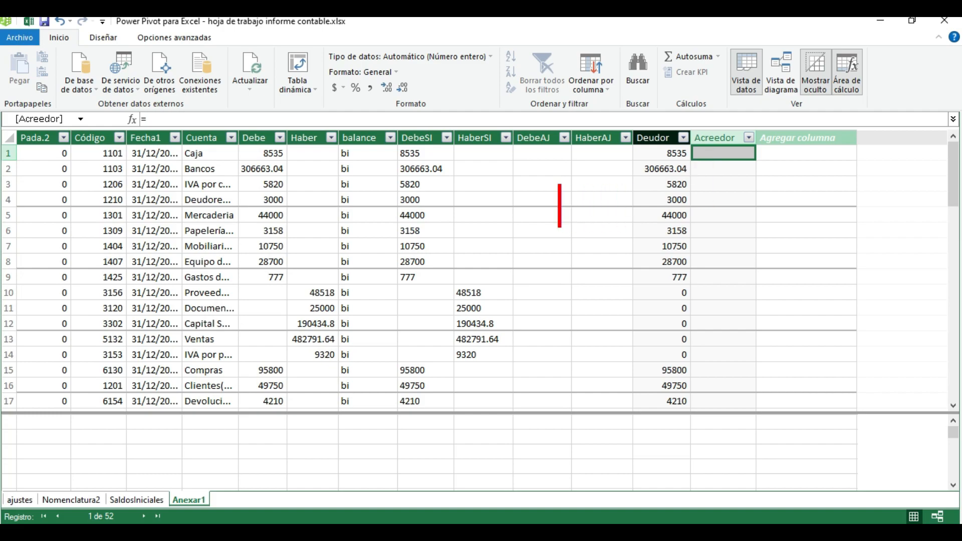
pyautogui.click(513, 140)
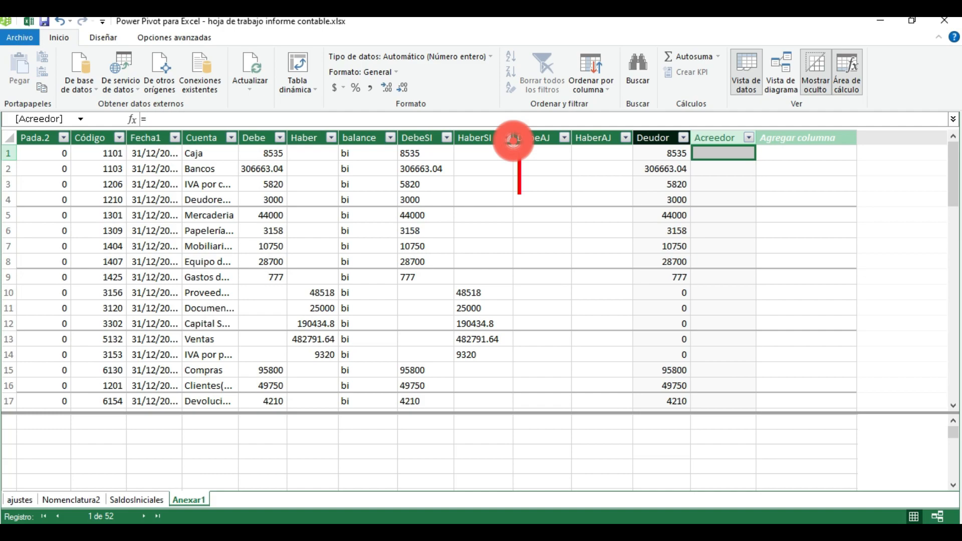
pyautogui.write('Pasivo')
pyautogui.press('Return')
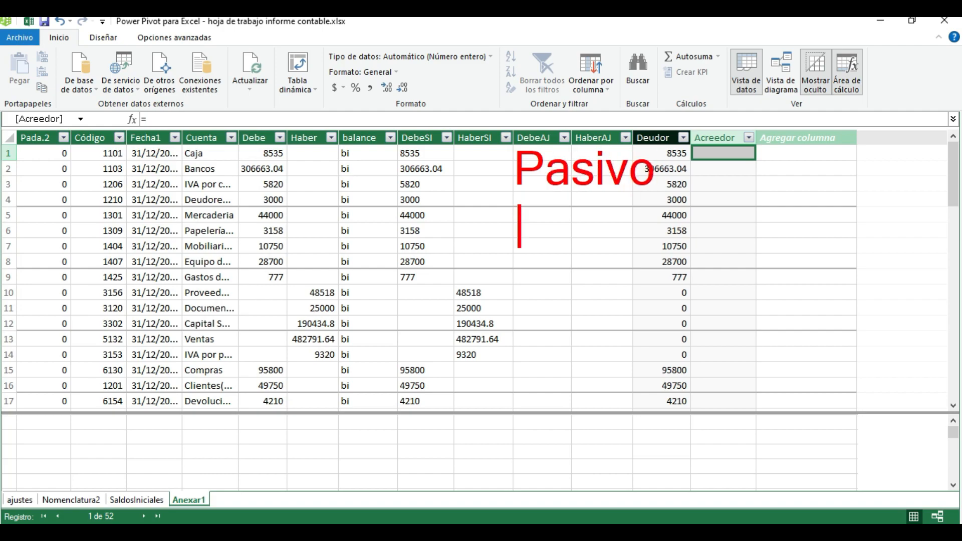
pyautogui.write('2100')
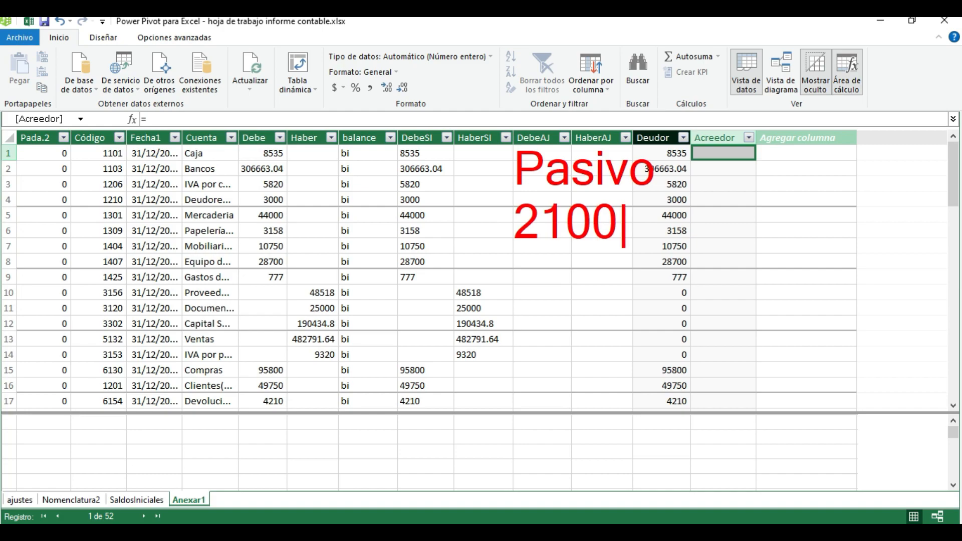
pyautogui.write('-')
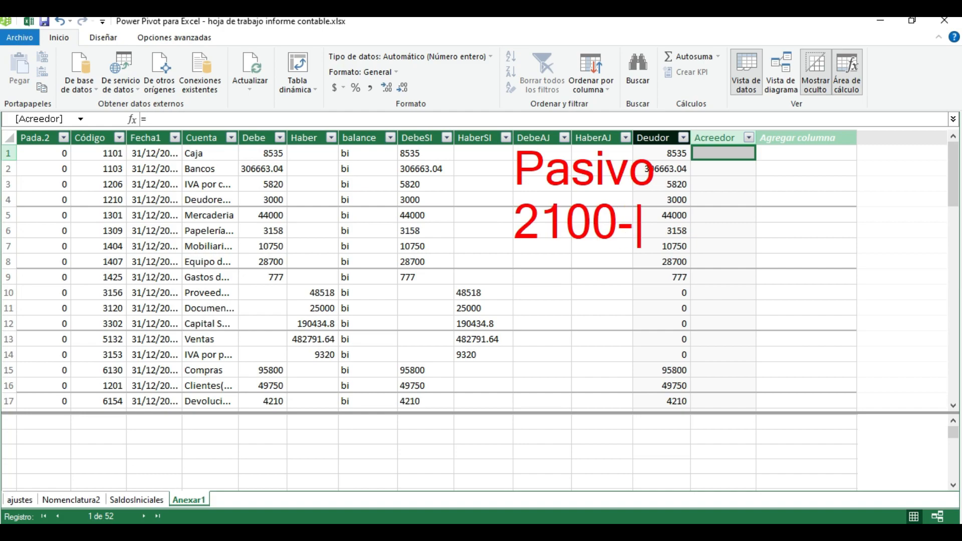
pyautogui.write('4')
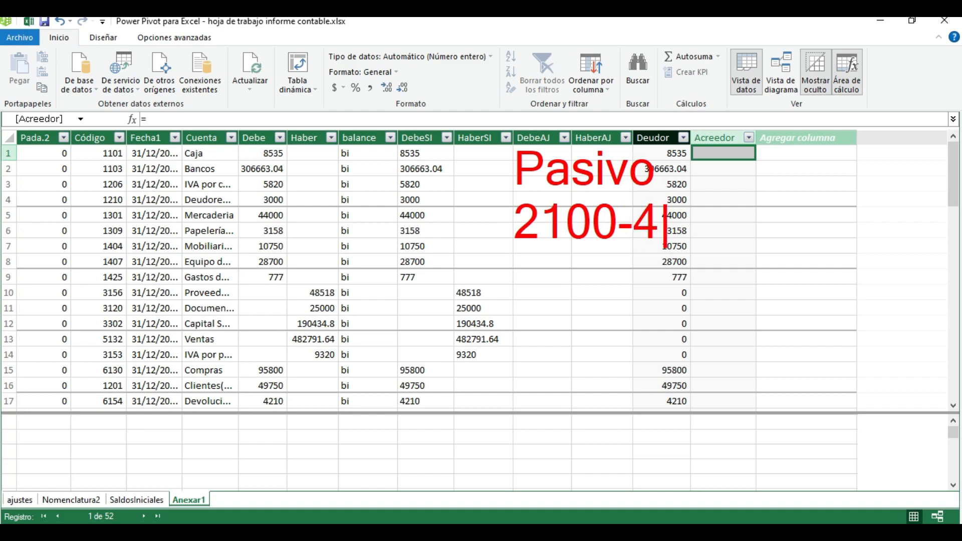
pyautogui.write('000')
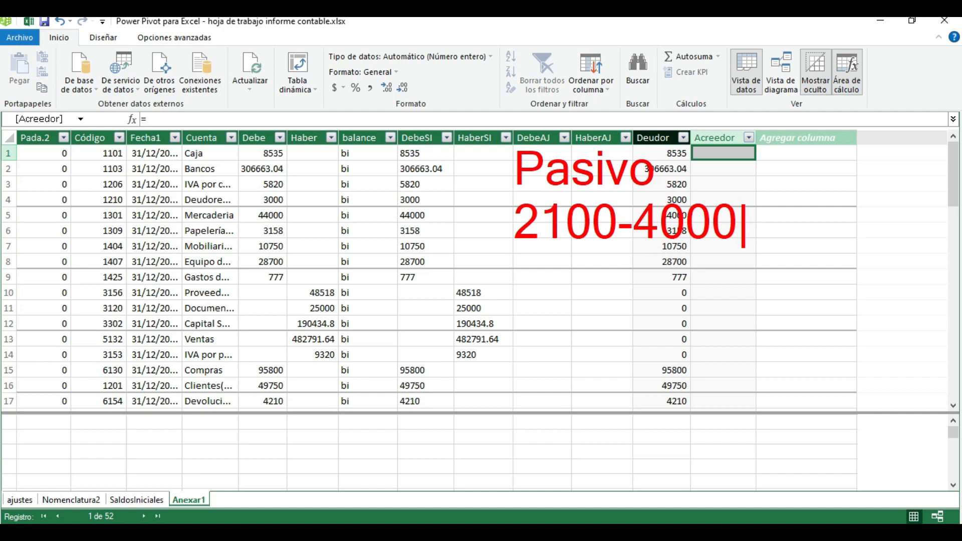
pyautogui.press('Return')
pyautogui.write('Ganancia')
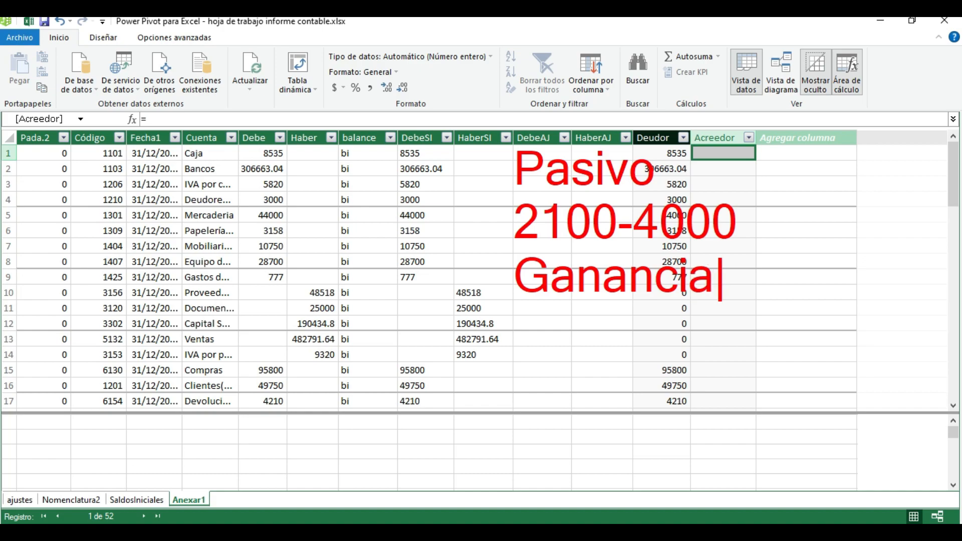
pyautogui.press('Return')
pyautogui.write('5100-')
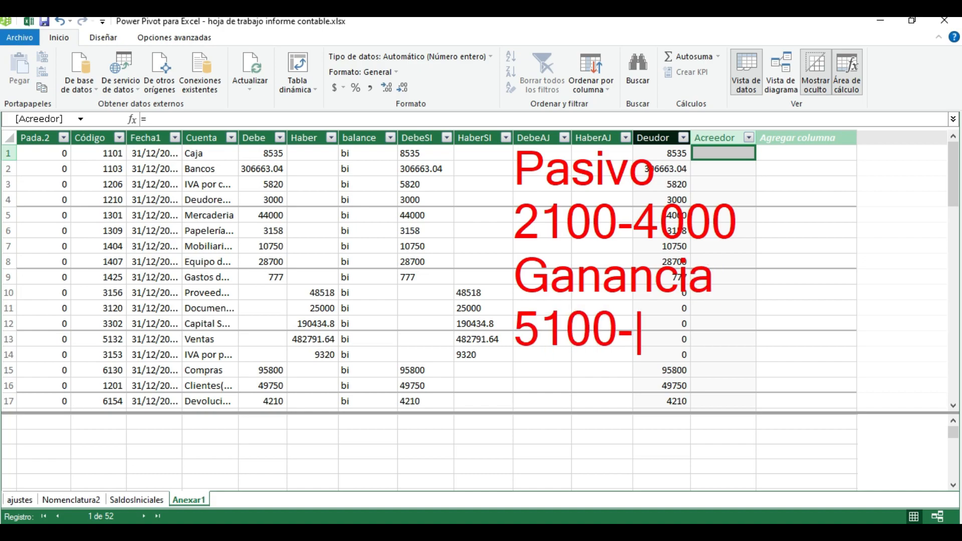
pyautogui.write('6000')
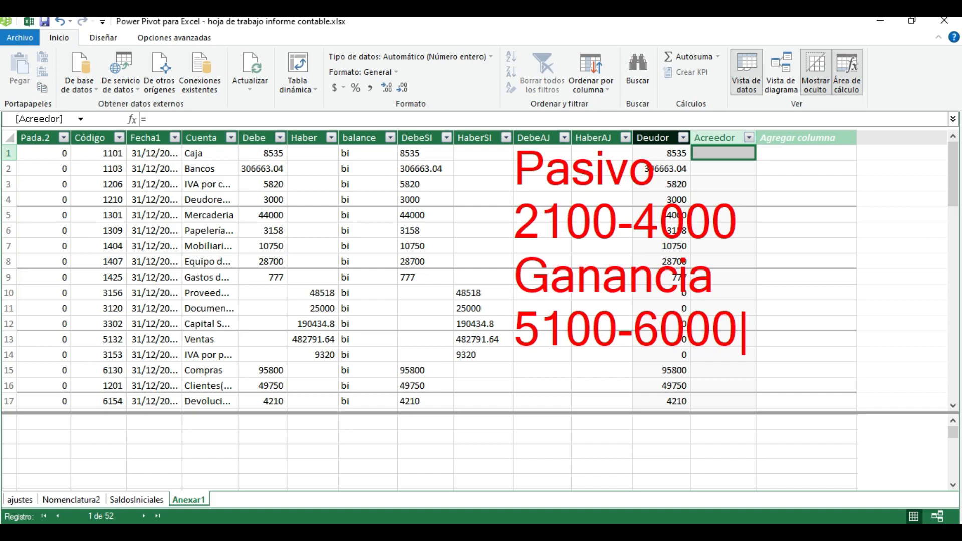
pyautogui.press('Return')
pyautogui.press('Return')
pyautogui.write('If')
pyautogui.press('Return')
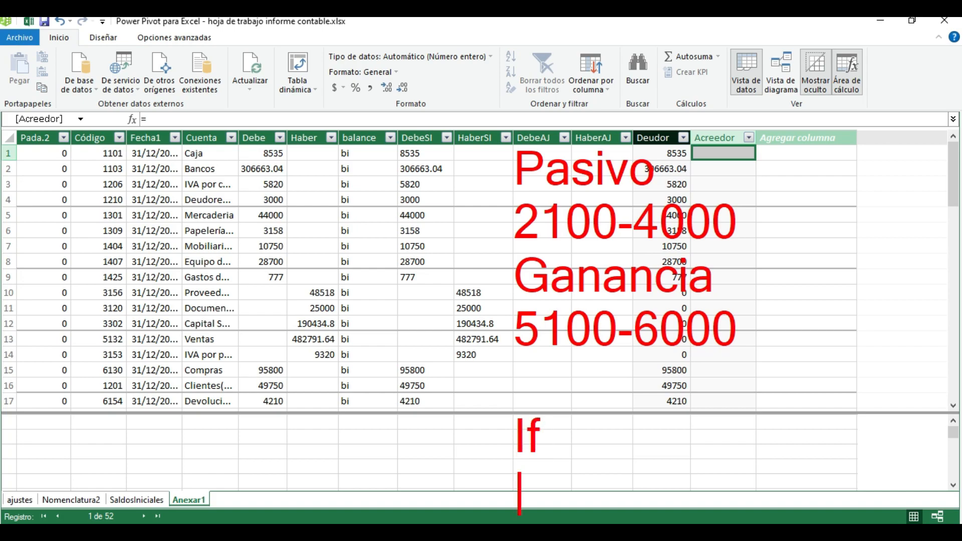
pyautogui.write('Or')
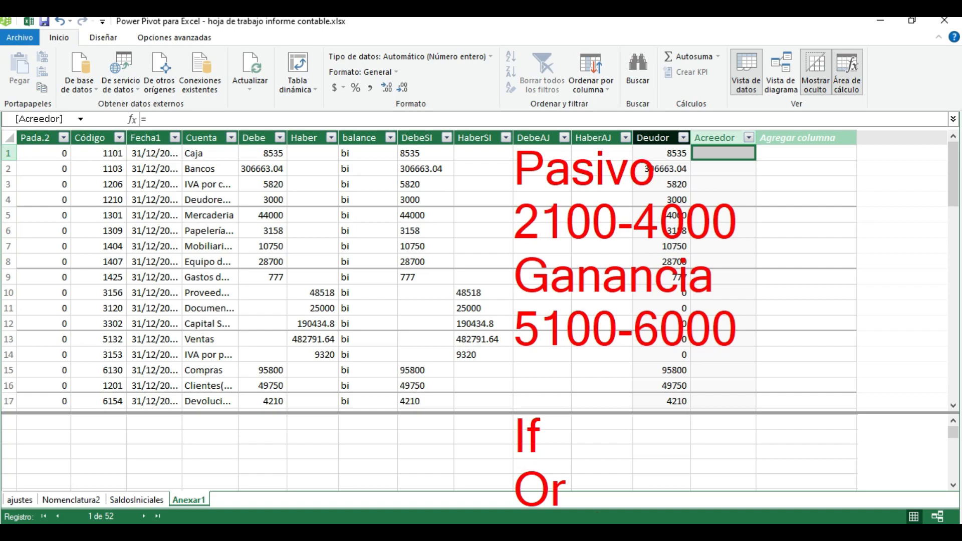
pyautogui.press('Escape')
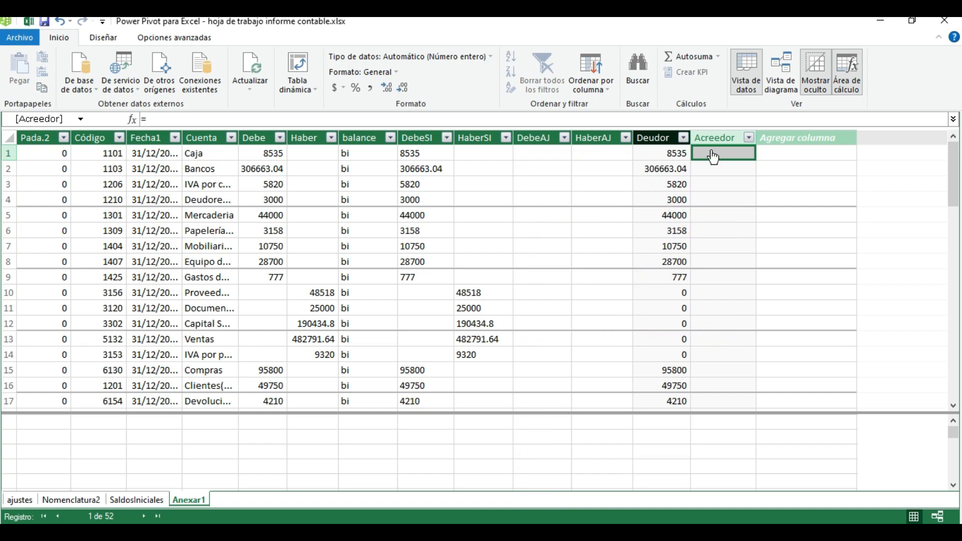
# Begin the Acreedor column formula with nested IF, OR and AND functions: =IF(OR(AND(
pyautogui.click(189, 118)
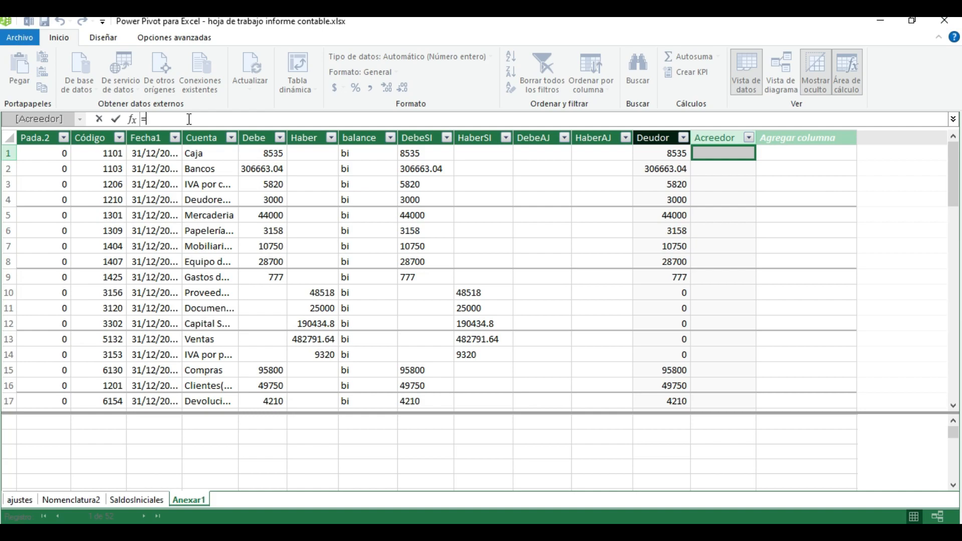
pyautogui.write('if')
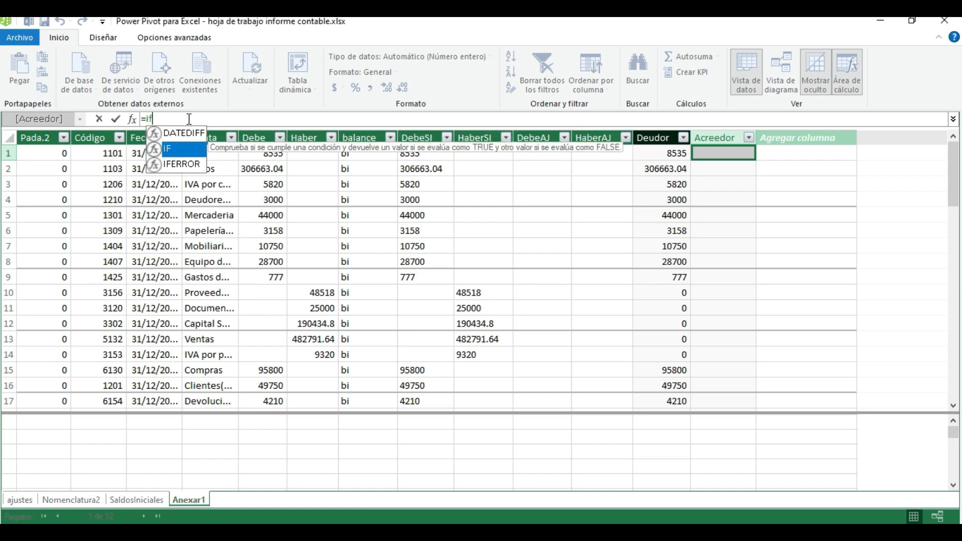
pyautogui.press('Tab')
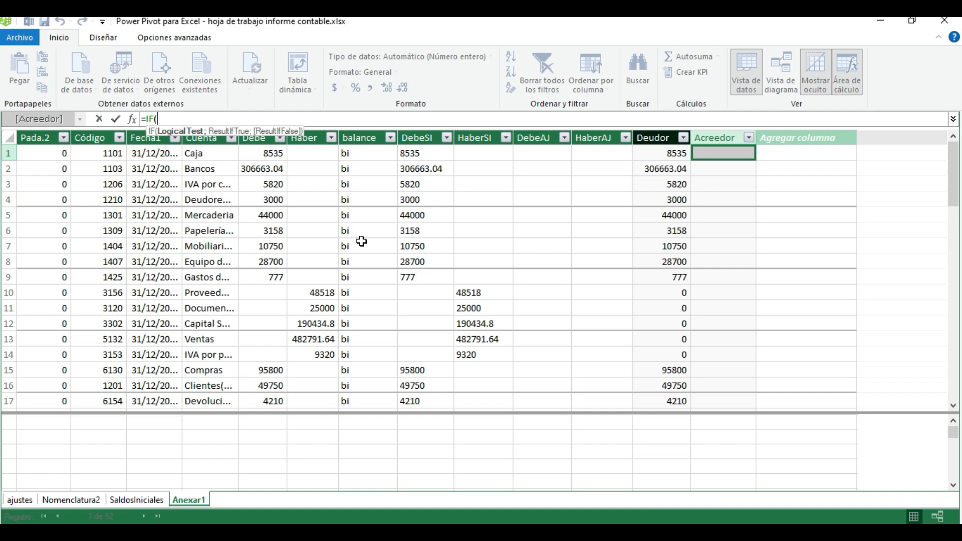
pyautogui.write('or')
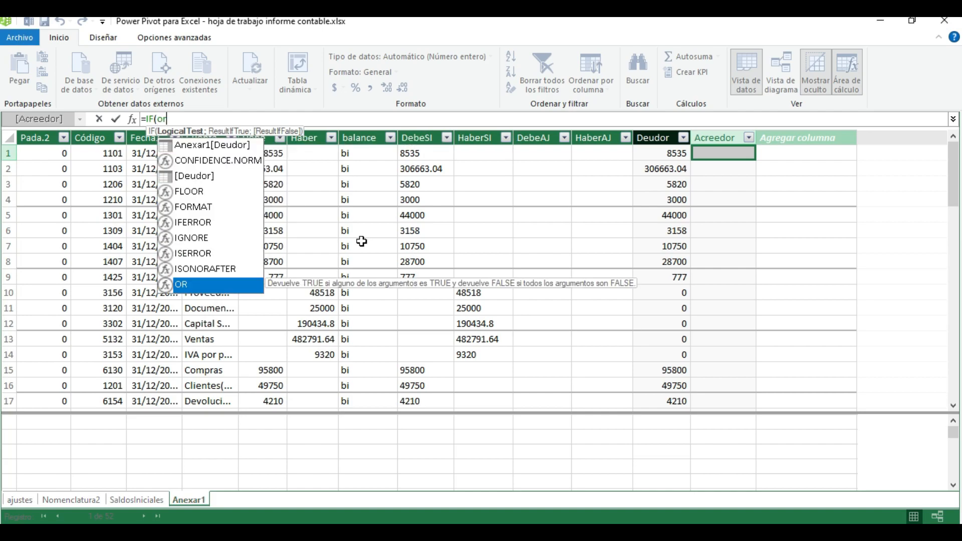
pyautogui.press('Tab')
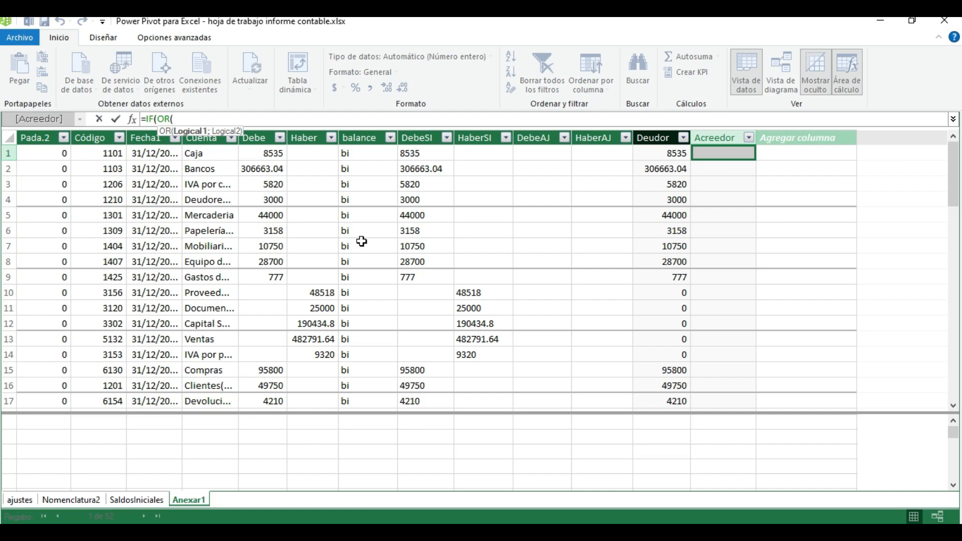
pyautogui.click(231, 119)
pyautogui.write('and')
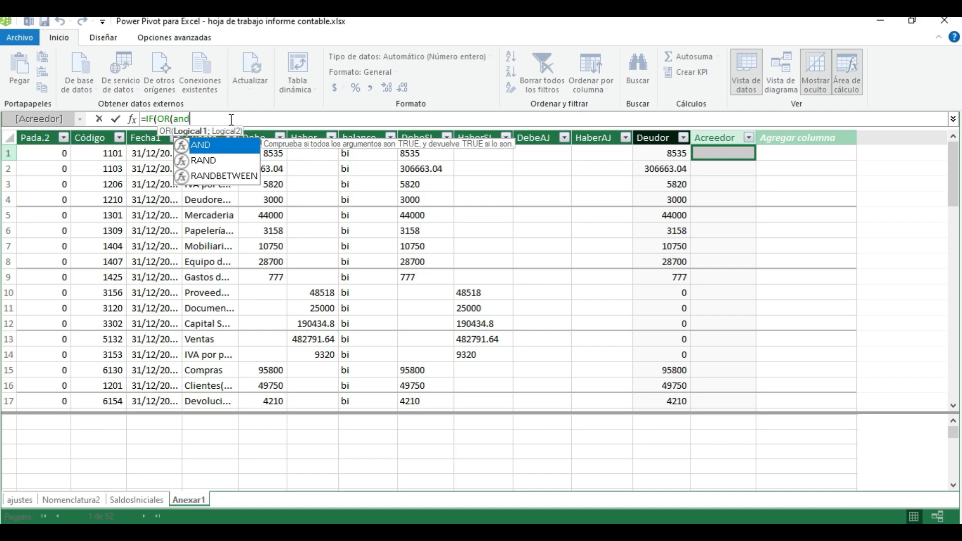
pyautogui.press('Tab')
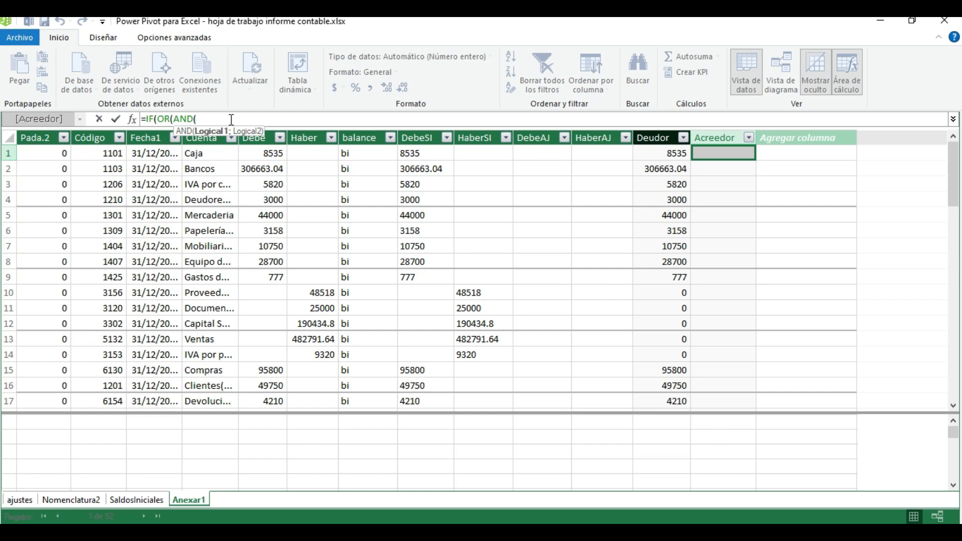
# Enter Anexar1[Código]>=2100 as the first AND condition, ending with a semicolon separator
pyautogui.click(232, 119)
pyautogui.click(232, 119)
pyautogui.write('anex')
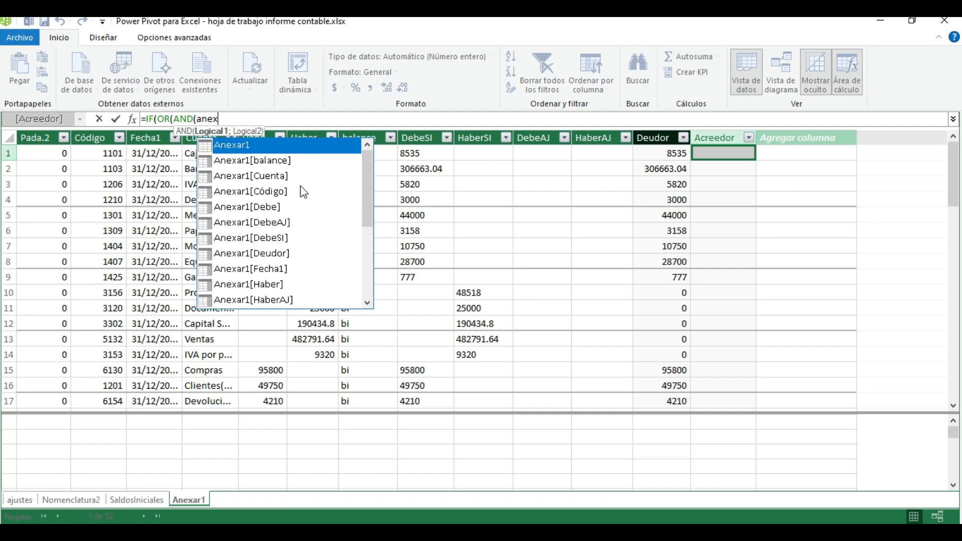
pyautogui.click(279, 196)
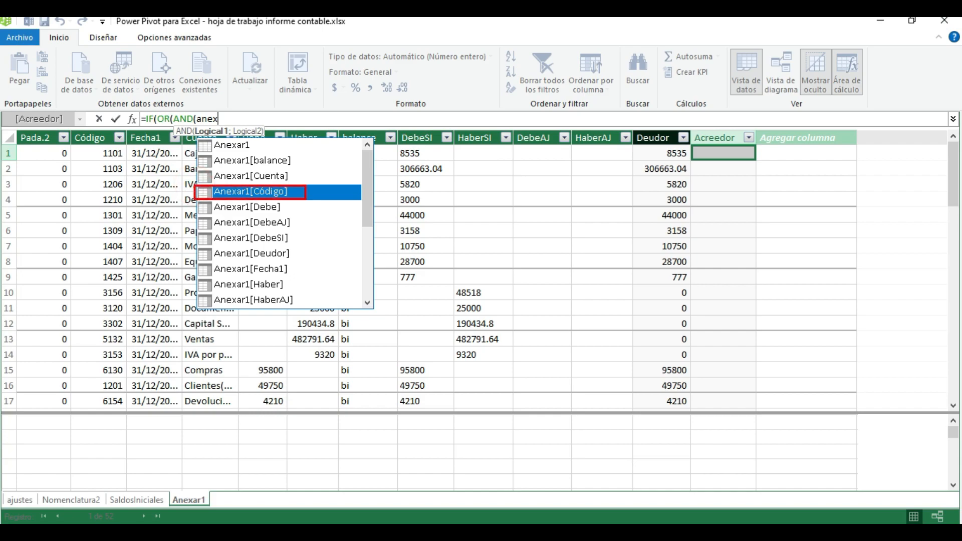
pyautogui.moveTo(170, 485)
pyautogui.mouseDown()
pyautogui.moveTo(169, 503)
pyautogui.moveTo(210, 509)
pyautogui.mouseUp()
pyautogui.moveTo(69, 145)
pyautogui.mouseDown()
pyautogui.moveTo(120, 218)
pyautogui.moveTo(131, 415)
pyautogui.mouseUp()
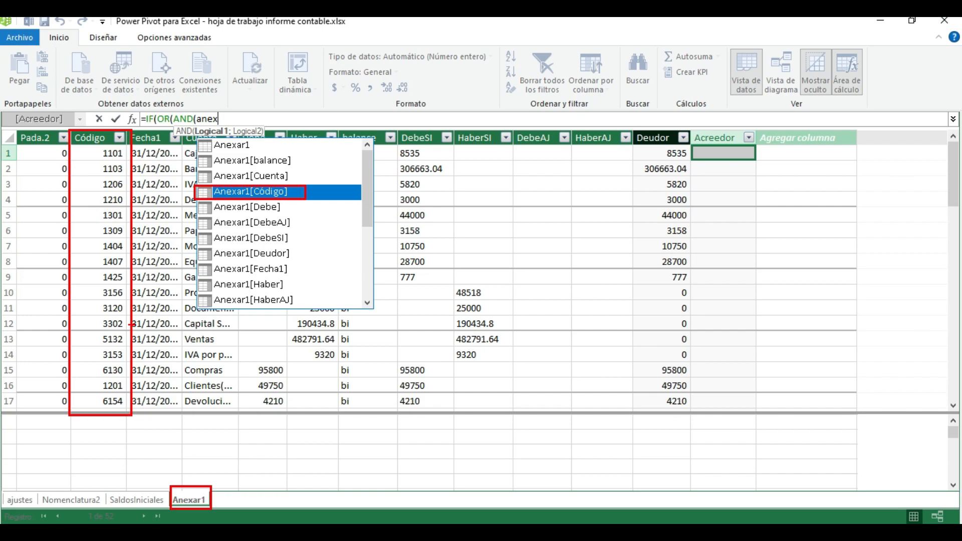
pyautogui.doubleClick(289, 191)
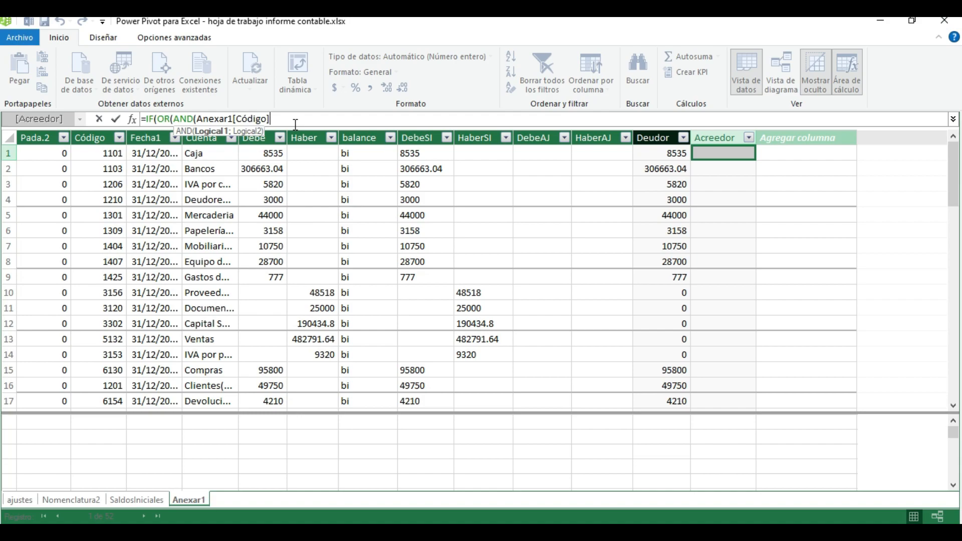
pyautogui.write('>')
pyautogui.press('BackSpace')
pyautogui.write('>=')
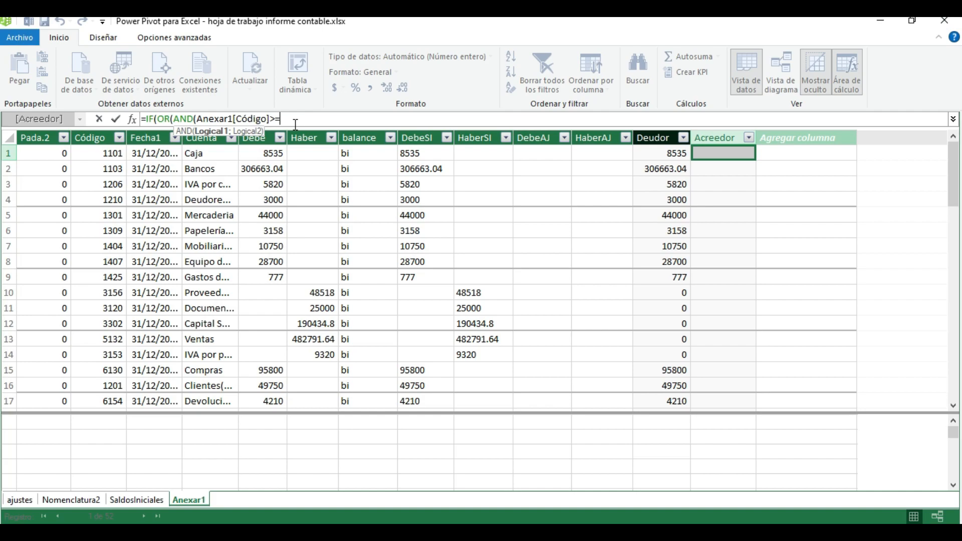
pyautogui.write('2100')
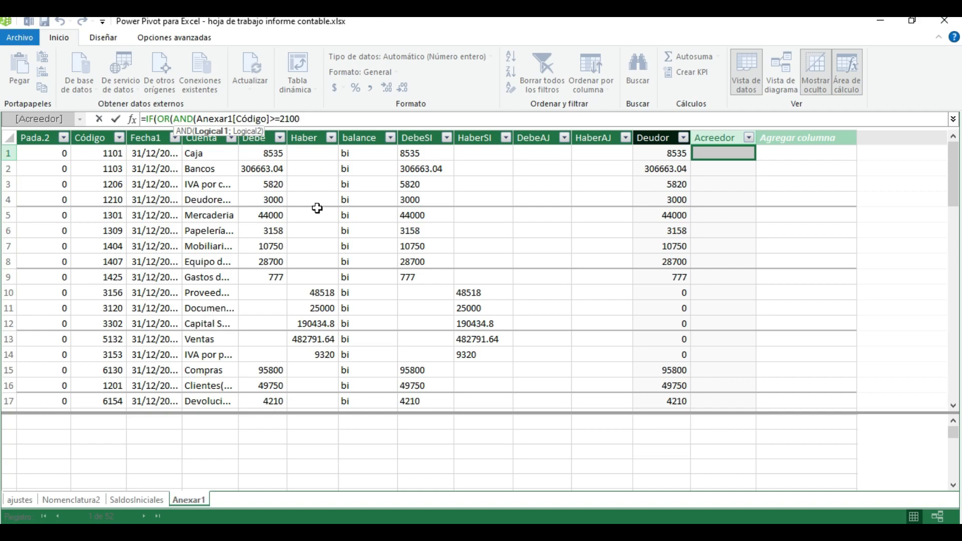
pyautogui.write(';')
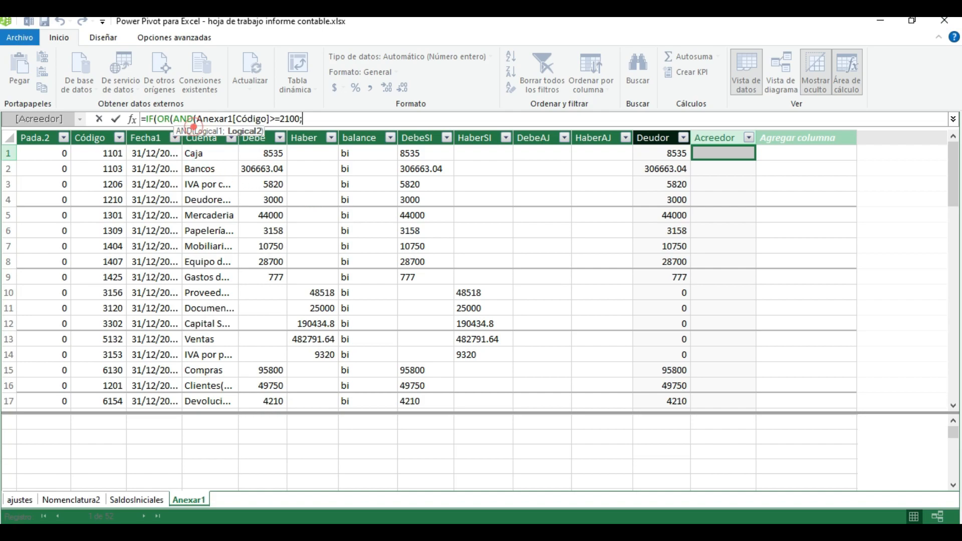
pyautogui.moveTo(193, 127); pyautogui.dragTo(226, 140)
pyautogui.moveTo(178, 106); pyautogui.dragTo(191, 95)
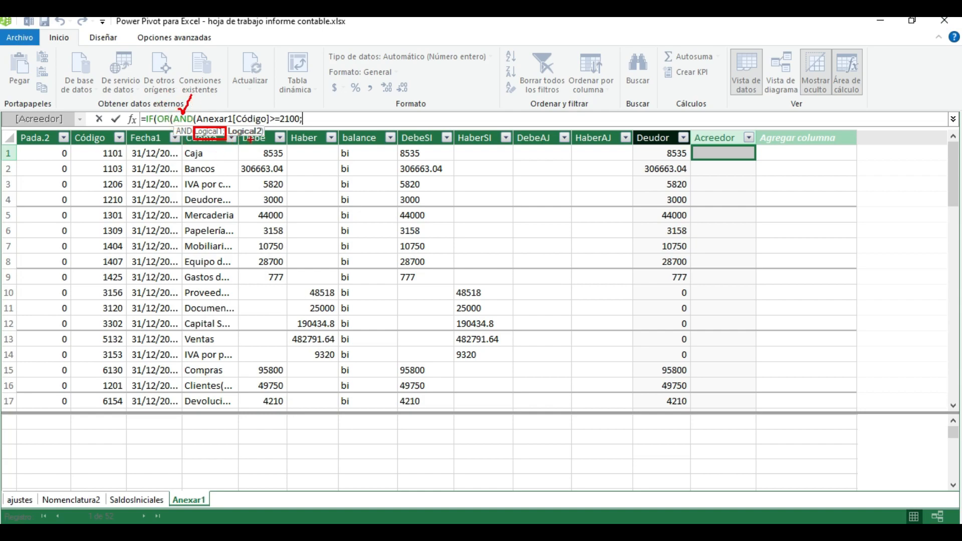
pyautogui.moveTo(243, 144); pyautogui.dragTo(259, 145)
pyautogui.press('Escape')
# Add Anexar1[Código]<4000 as the second AND condition and close the AND function
pyautogui.write('anex')
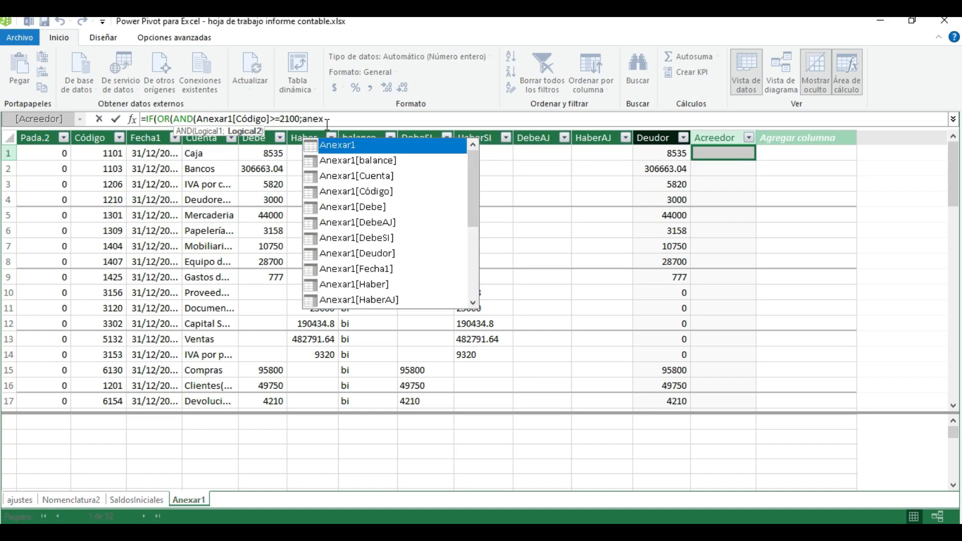
pyautogui.doubleClick(369, 191)
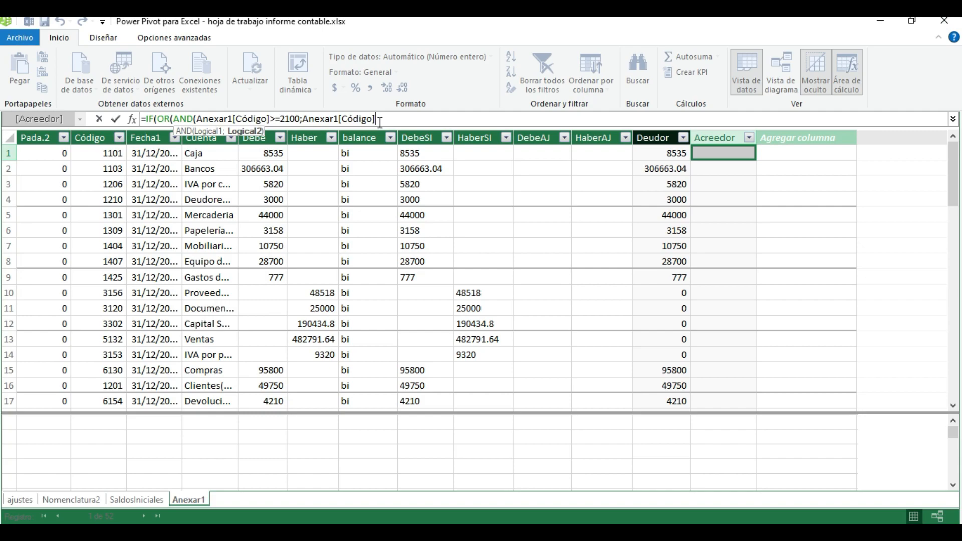
pyautogui.write('<')
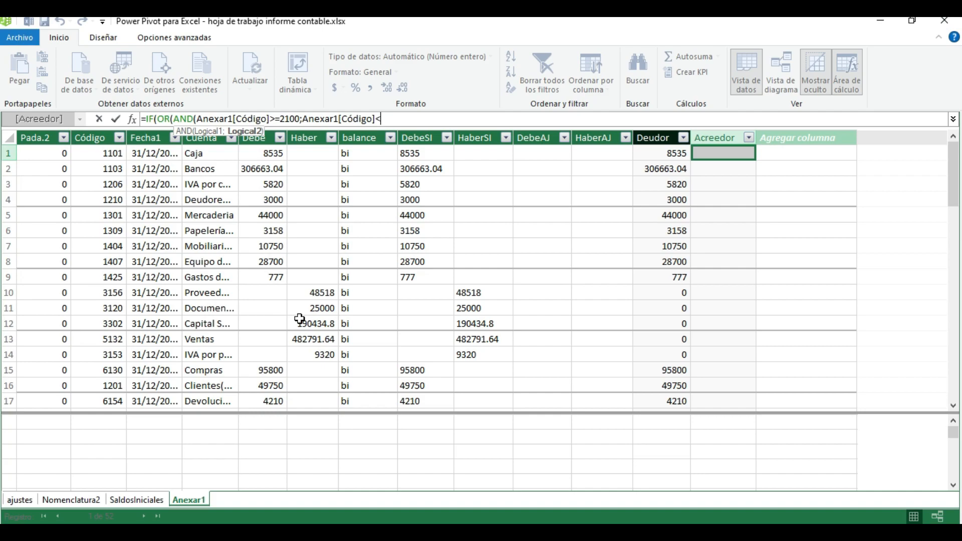
pyautogui.write('4000')
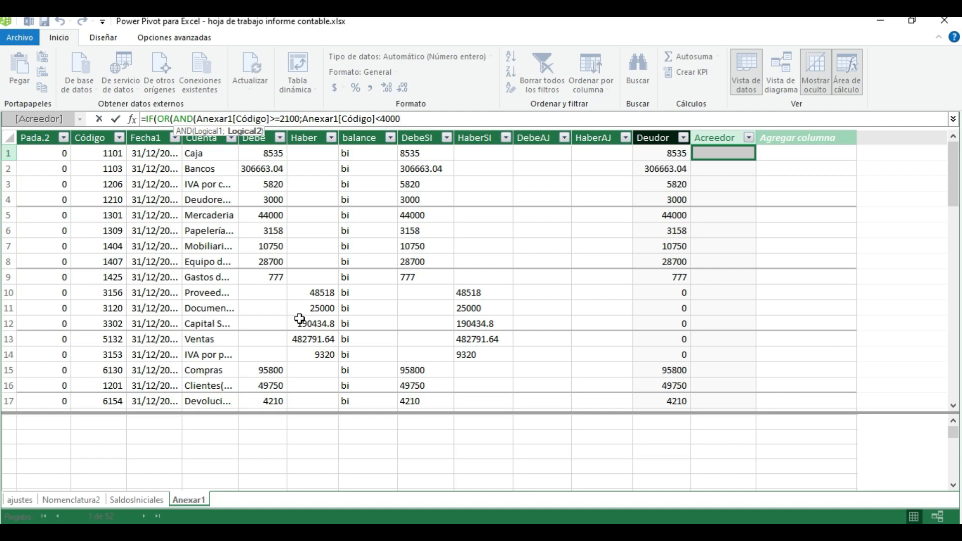
pyautogui.write(')')
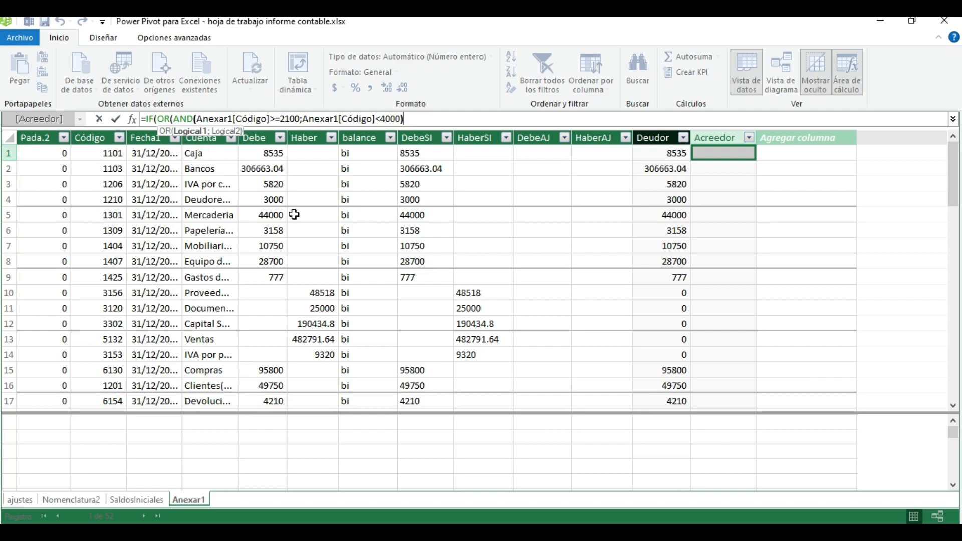
# Add a second AND function inside the OR, with Anexar1[Código]>=5100 as its first condition, followed by a semicolon separator
pyautogui.write(';')
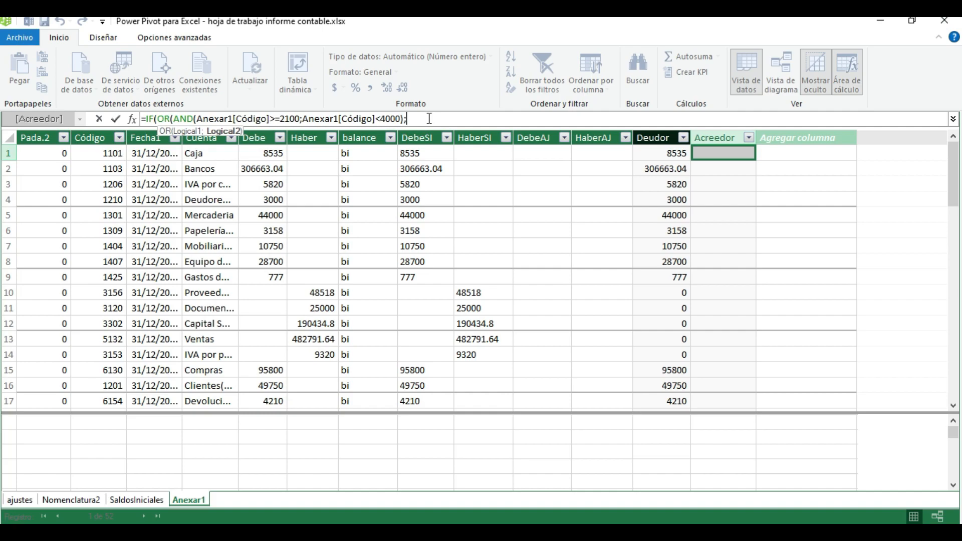
pyautogui.write('and')
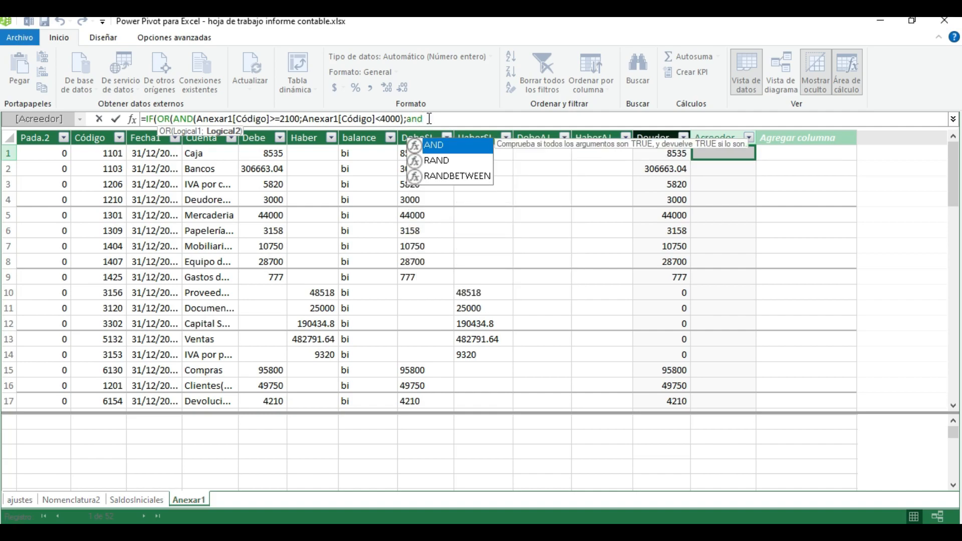
pyautogui.press('Tab')
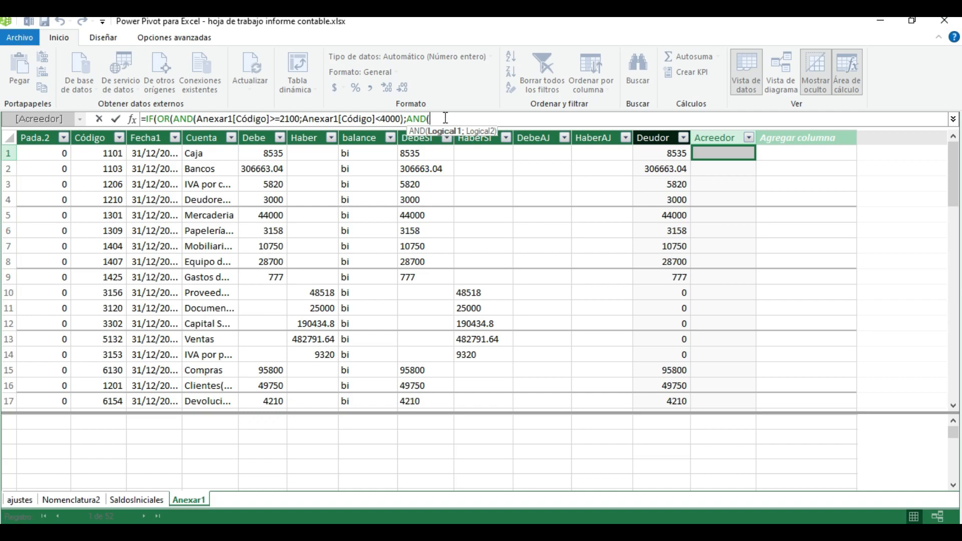
pyautogui.write('ane')
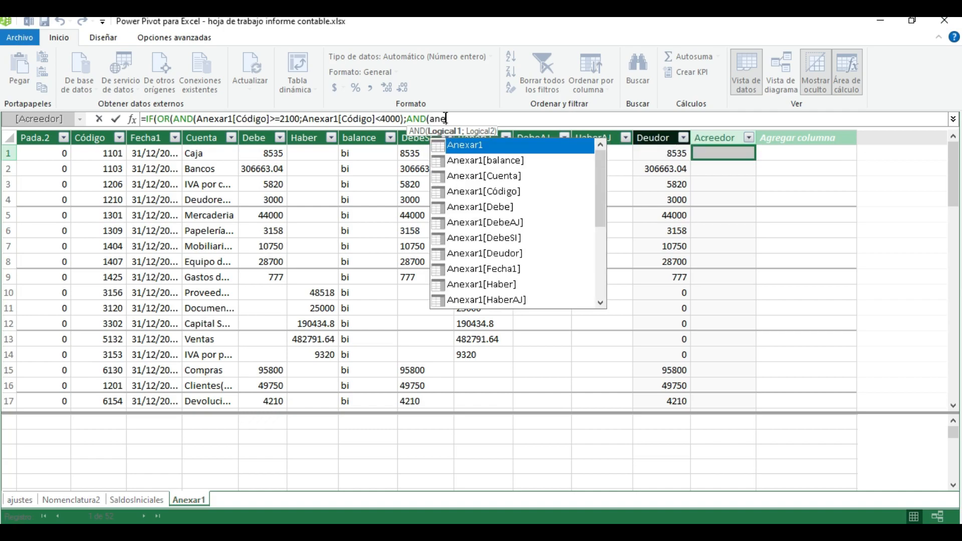
pyautogui.click(480, 193)
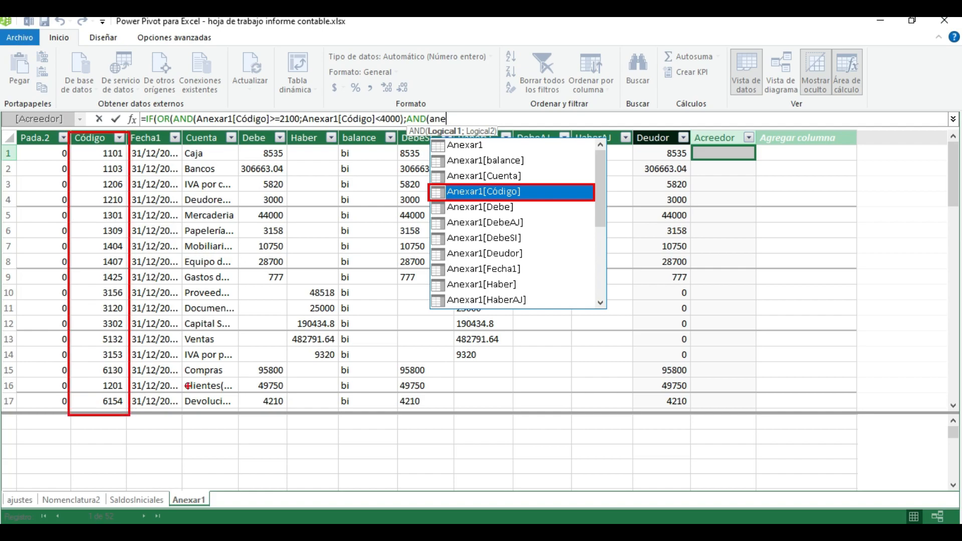
pyautogui.doubleClick(480, 191)
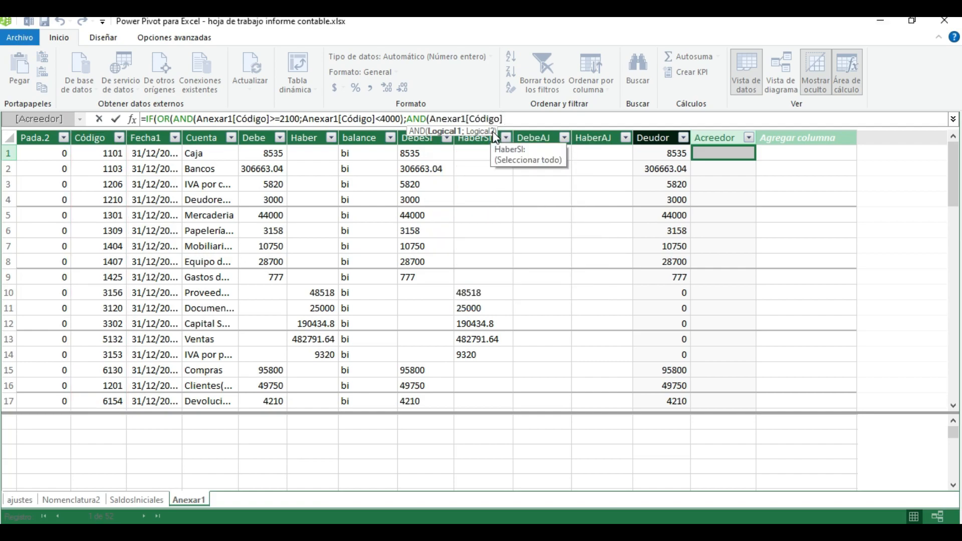
pyautogui.write('>')
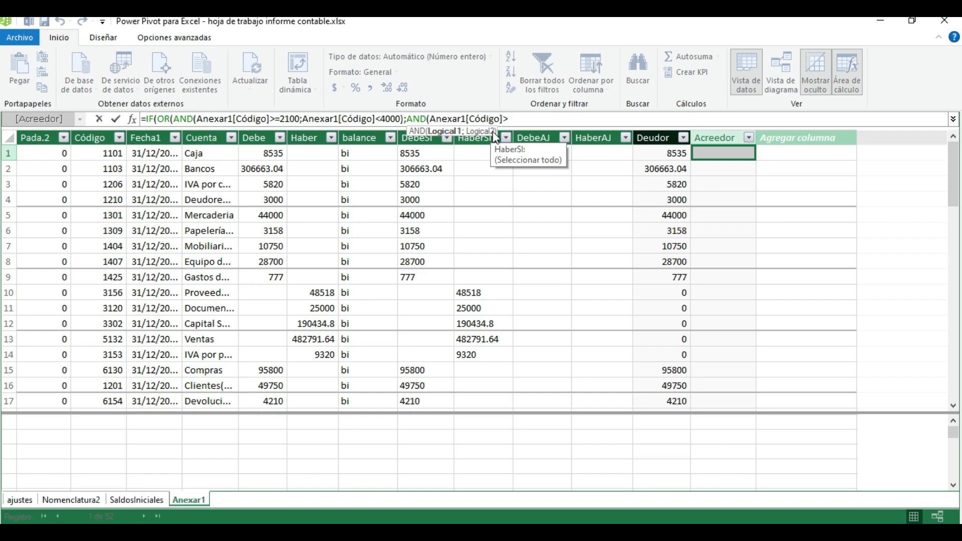
pyautogui.write('=5100')
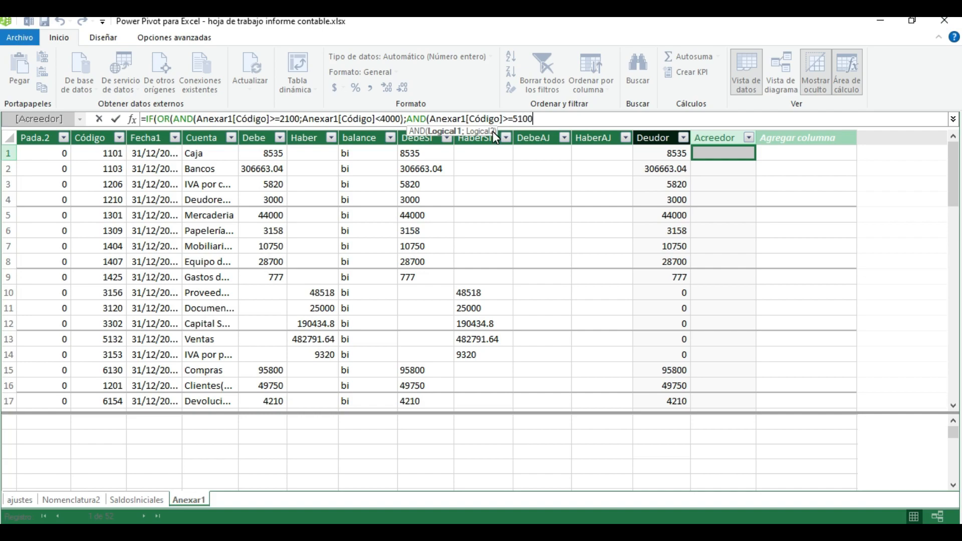
pyautogui.write(';')
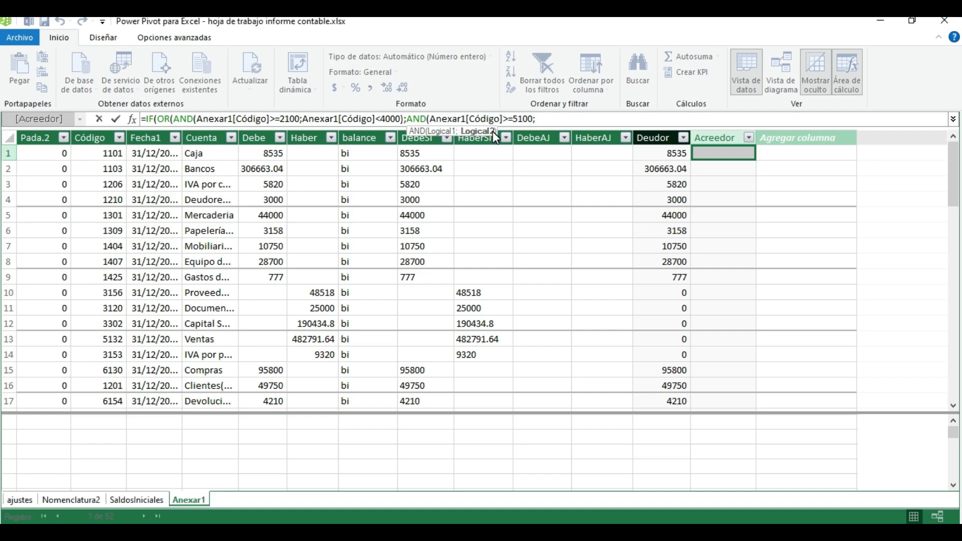
pyautogui.write('ane')
# Enter Anexar1[Código]<6100 as the second condition of this AND, and close both the AND and OR functions
pyautogui.write('x')
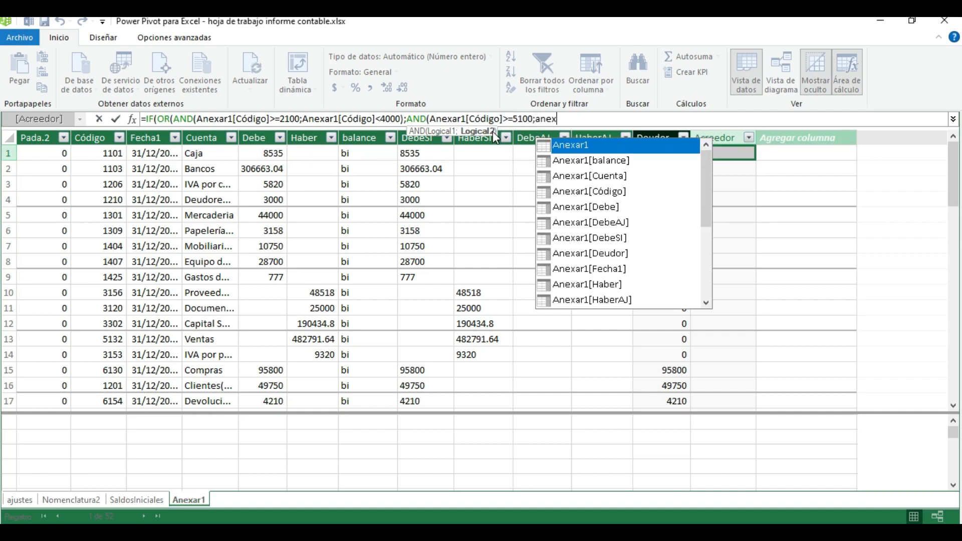
pyautogui.doubleClick(593, 192)
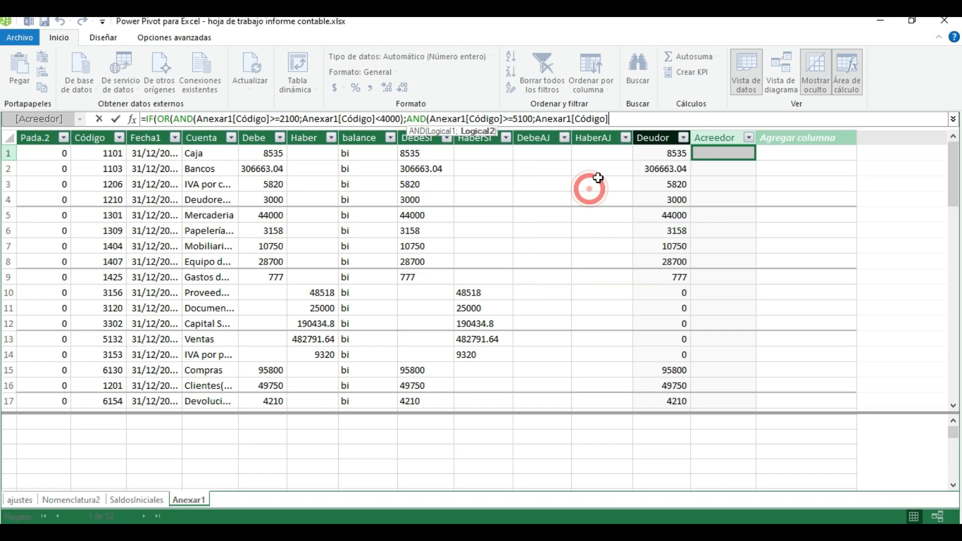
pyautogui.write('<')
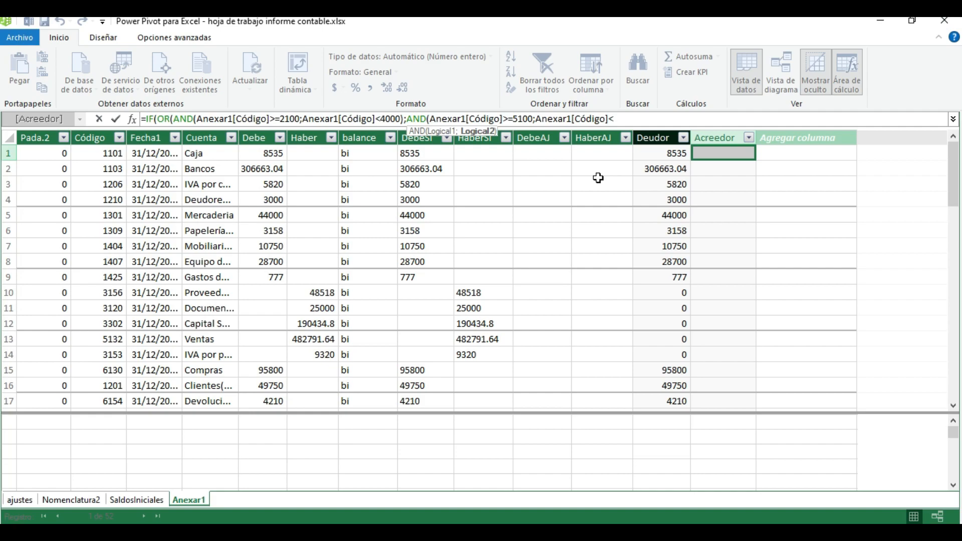
pyautogui.write('6100')
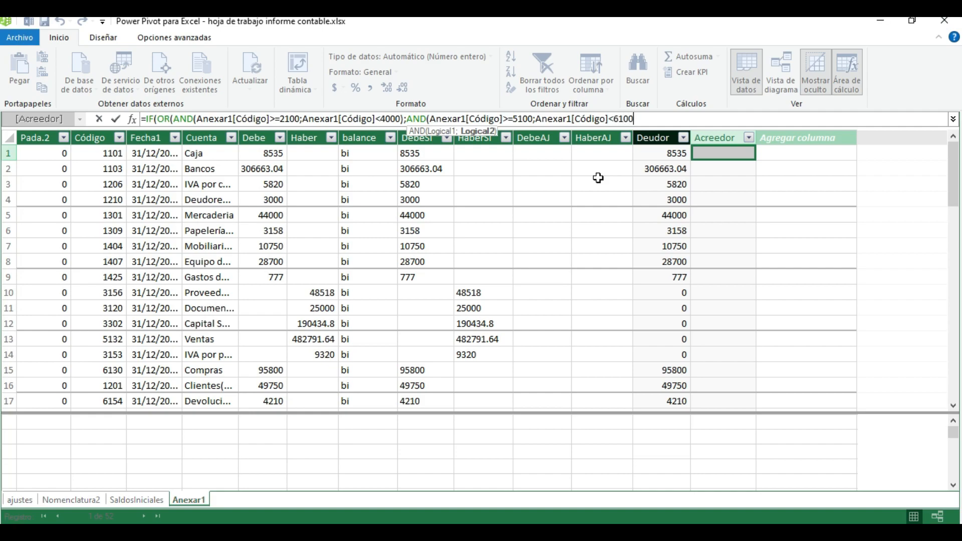
pyautogui.write('=')
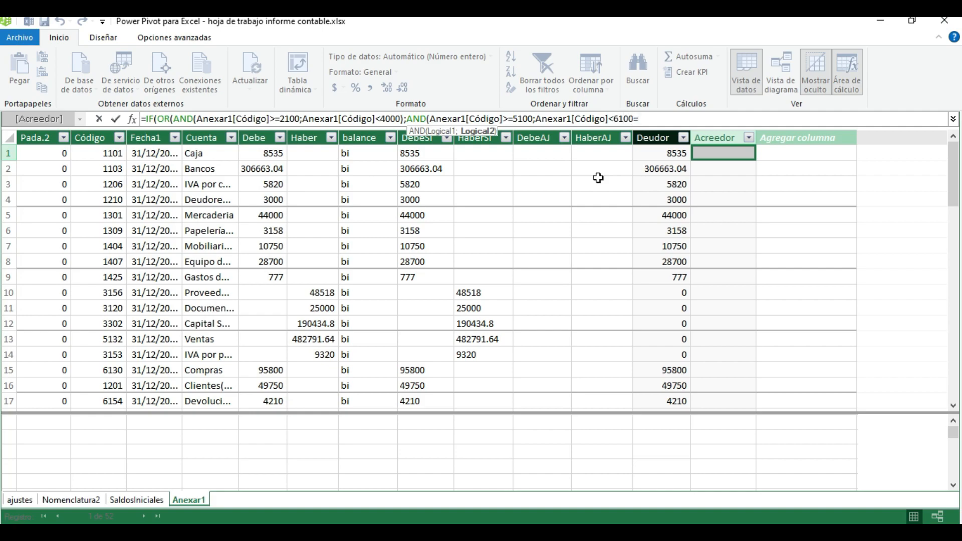
pyautogui.press('BackSpace')
pyautogui.write(')')
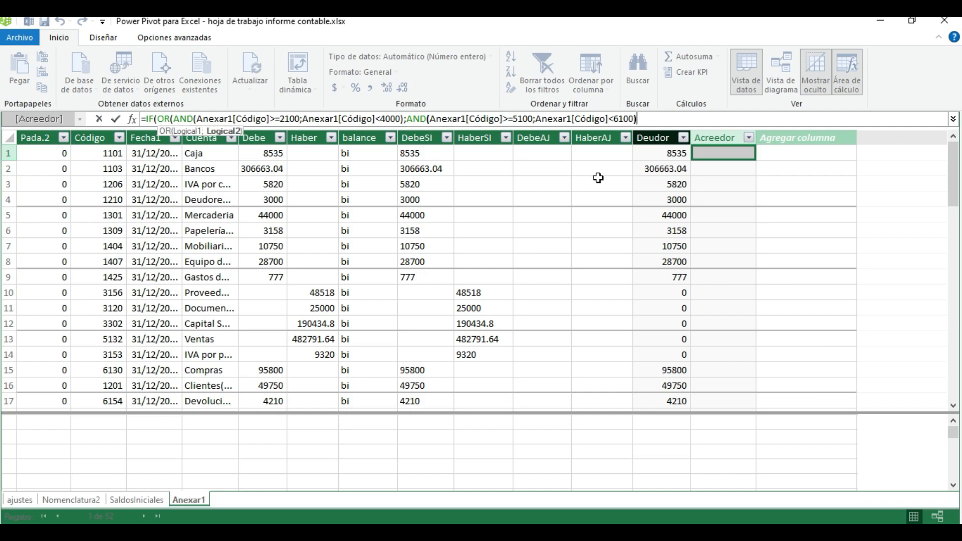
pyautogui.write(')')
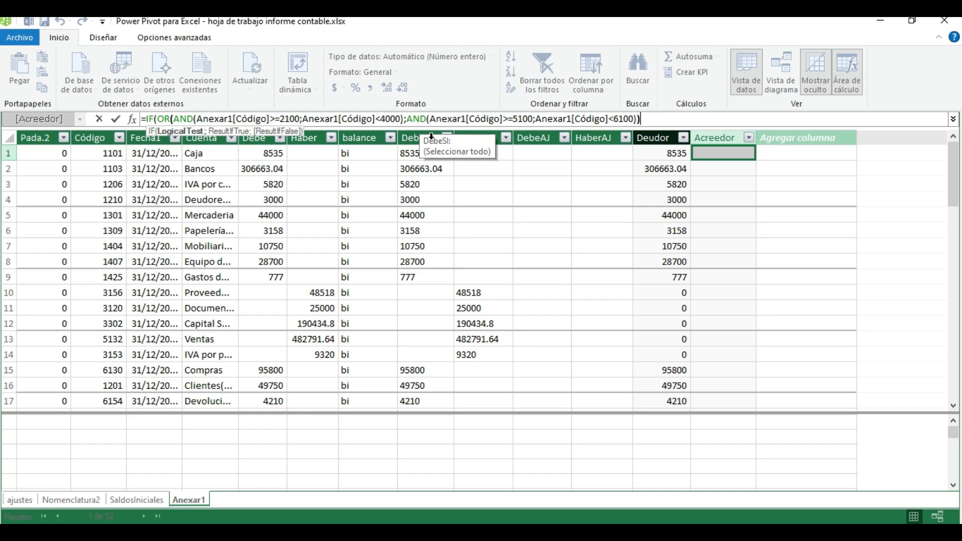
pyautogui.click(473, 218)
pyautogui.click(453, 165)
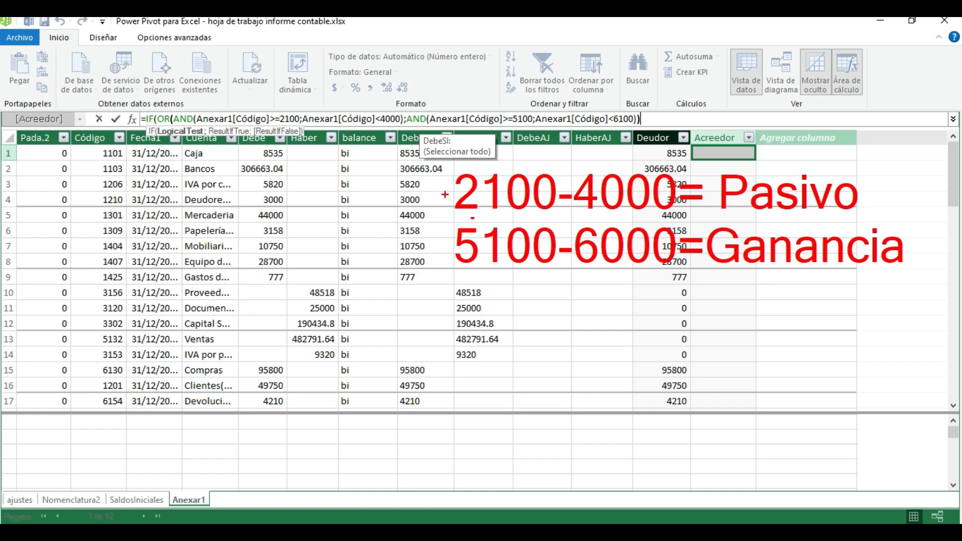
pyautogui.moveTo(445, 194)
pyautogui.mouseDown()
pyautogui.moveTo(202, 195)
pyautogui.moveTo(126, 230)
pyautogui.moveTo(121, 244)
pyautogui.moveTo(123, 194)
pyautogui.mouseUp()
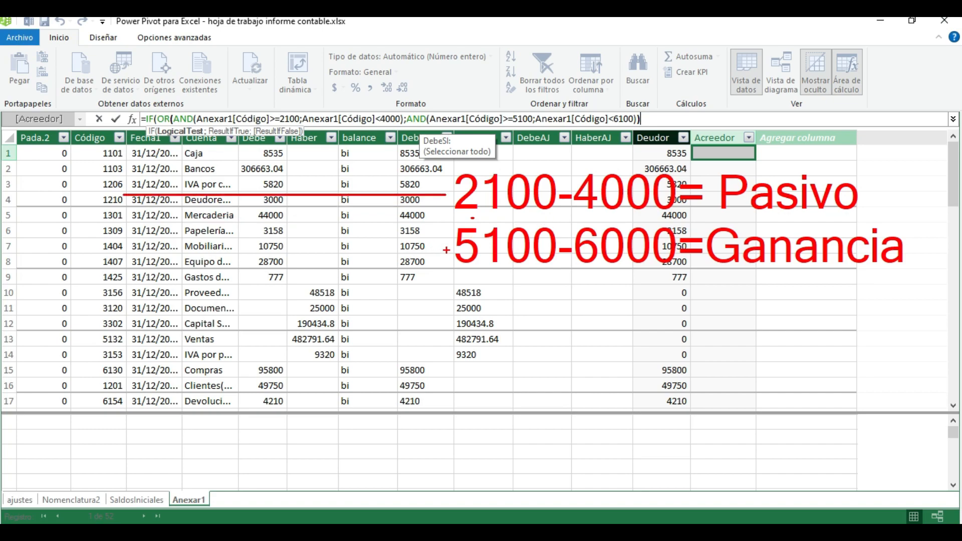
pyautogui.moveTo(446, 250)
pyautogui.mouseDown()
pyautogui.moveTo(220, 330)
pyautogui.moveTo(143, 373)
pyautogui.moveTo(134, 375)
pyautogui.moveTo(123, 341)
pyautogui.mouseUp()
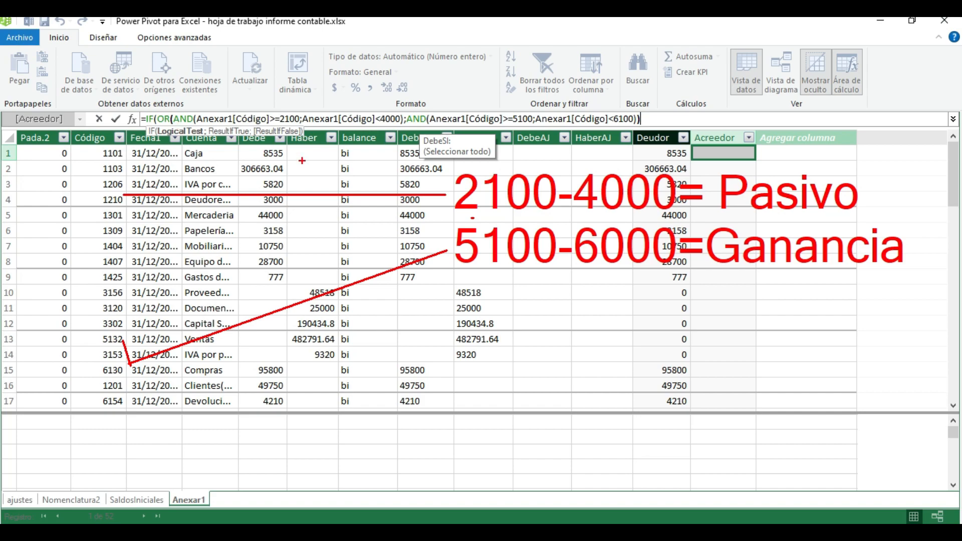
pyautogui.press('Escape')
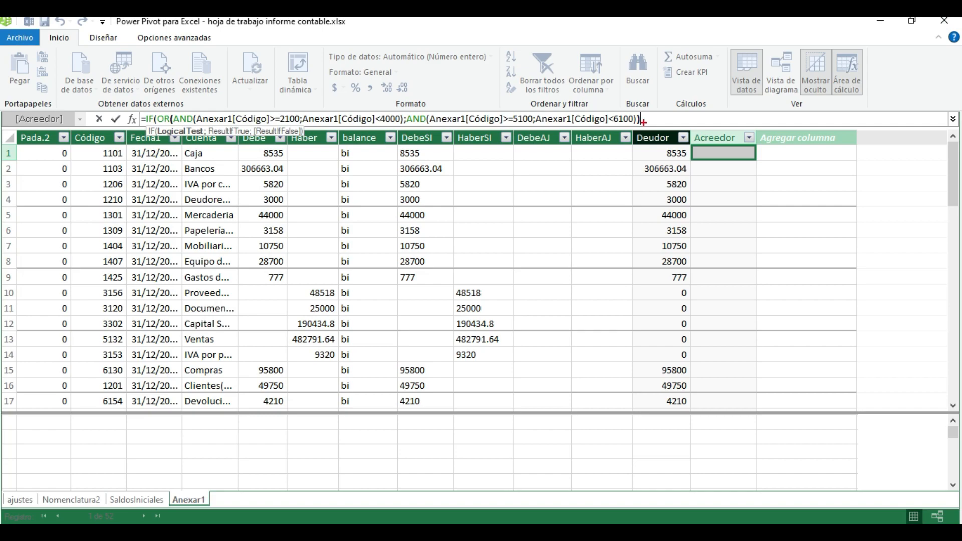
pyautogui.moveTo(570, 145)
pyautogui.mouseDown()
pyautogui.moveTo(597, 216)
pyautogui.moveTo(630, 414)
pyautogui.mouseUp()
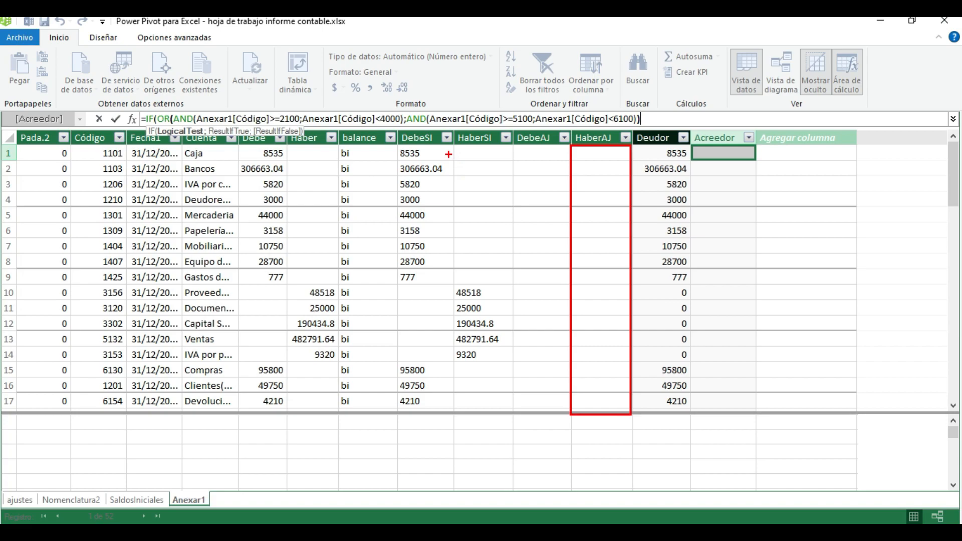
pyautogui.moveTo(453, 146)
pyautogui.mouseDown()
pyautogui.moveTo(456, 261)
pyautogui.moveTo(486, 421)
pyautogui.moveTo(518, 424)
pyautogui.mouseUp()
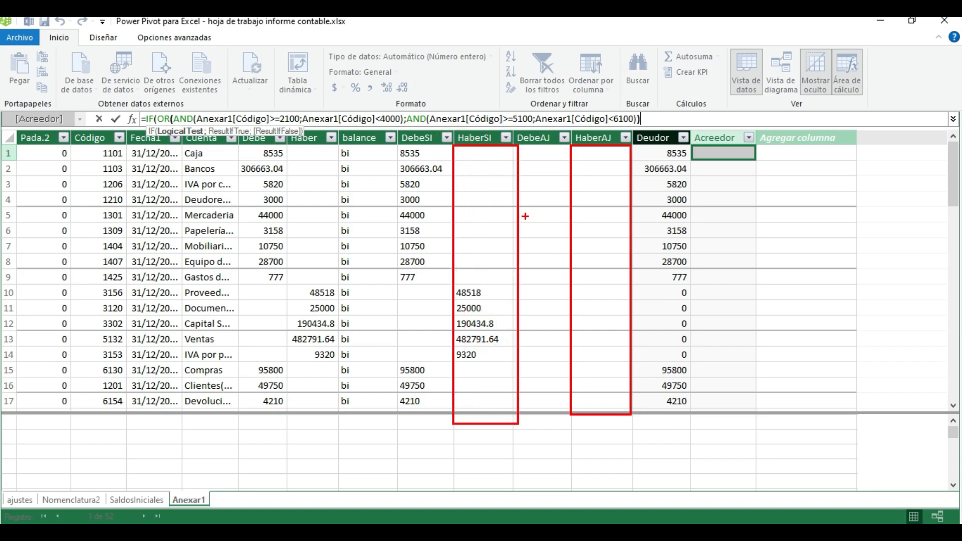
pyautogui.moveTo(544, 218)
pyautogui.mouseDown()
pyautogui.moveTo(544, 251)
pyautogui.moveTo(555, 232)
pyautogui.mouseUp()
pyautogui.moveTo(397, 145)
pyautogui.mouseDown()
pyautogui.moveTo(424, 431)
pyautogui.moveTo(446, 424)
pyautogui.mouseUp()
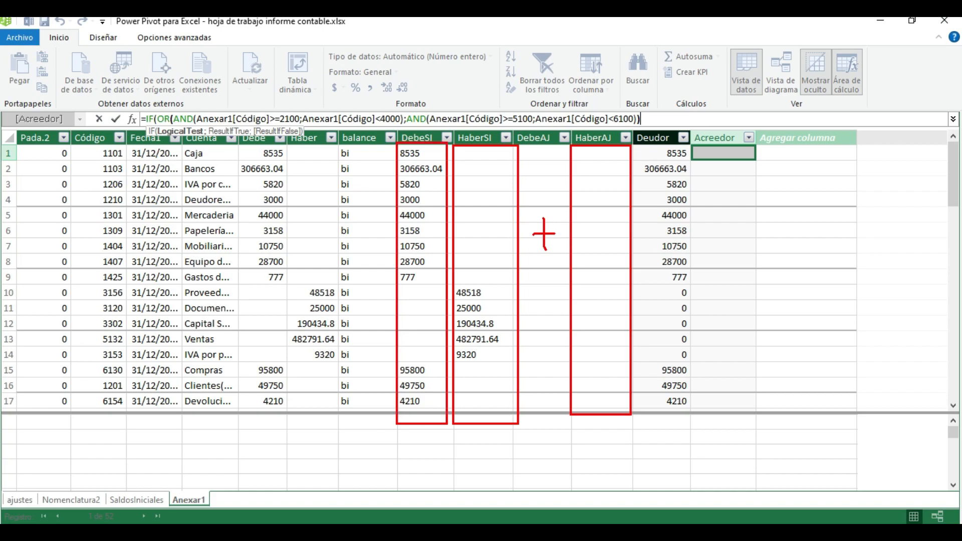
pyautogui.press('Escape')
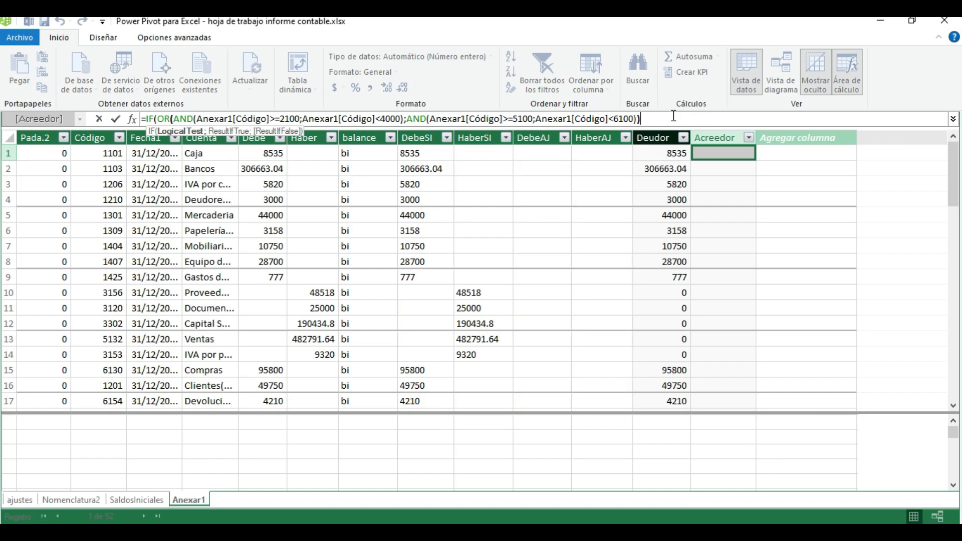
# Add a semicolon after the logical test and begin the IF's true result with the Anexar1[HaberSI] column
pyautogui.write(';')
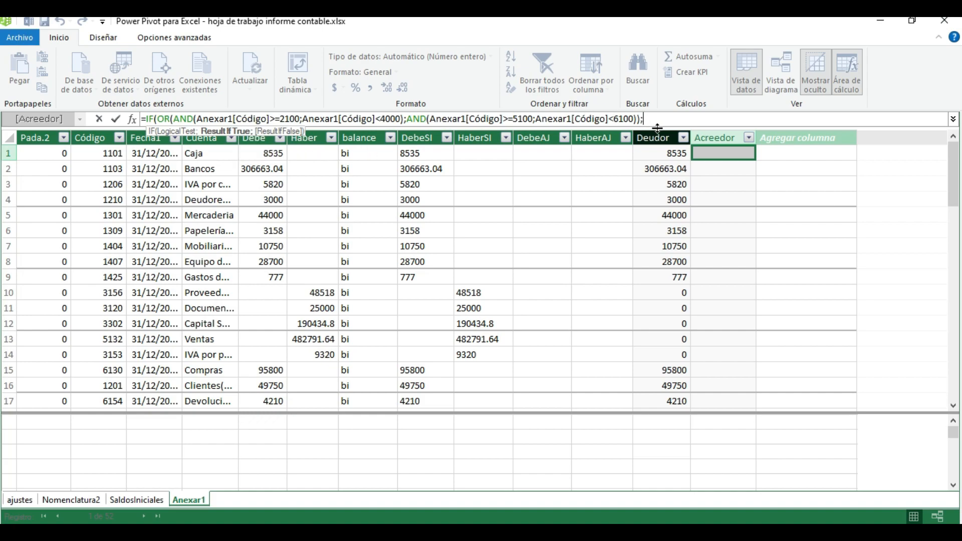
pyautogui.write('anex')
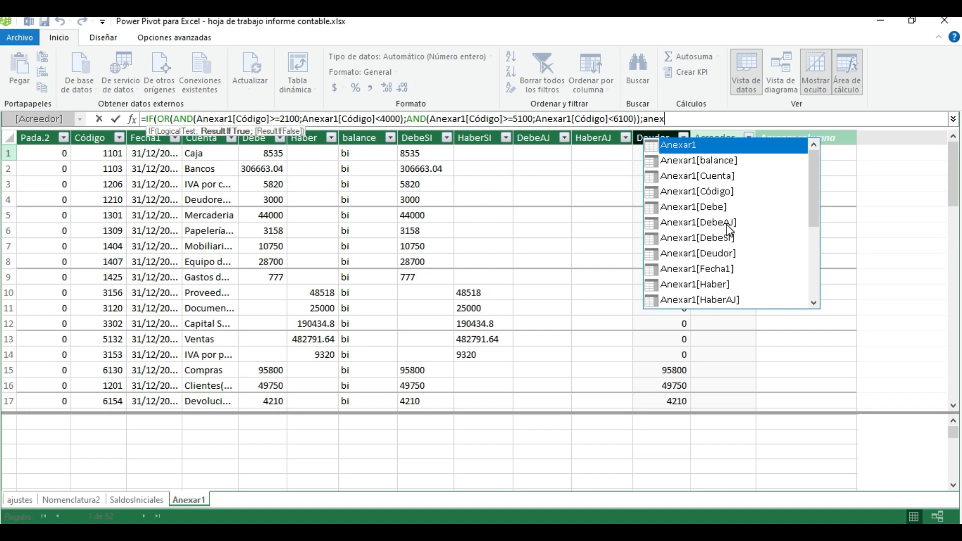
pyautogui.scroll(-1, 727, 233)
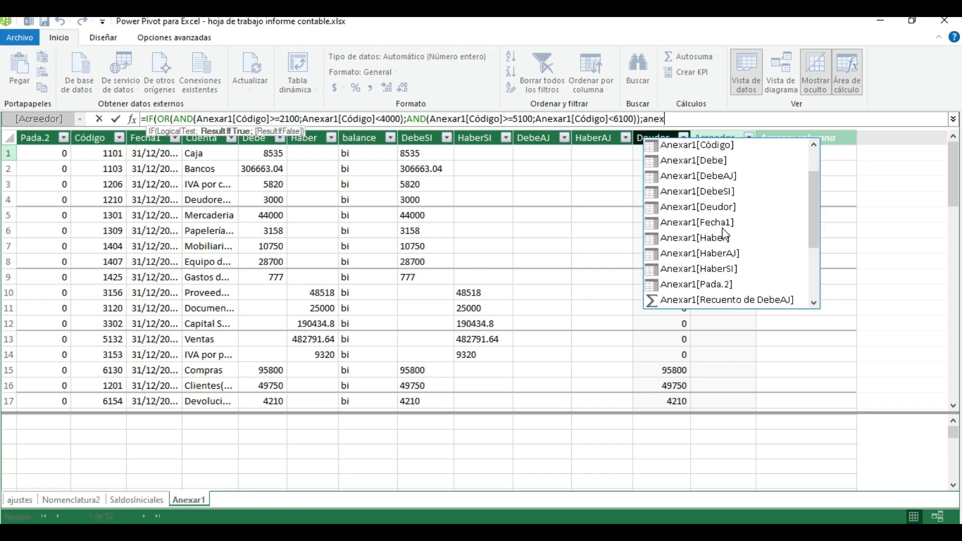
pyautogui.click(720, 275)
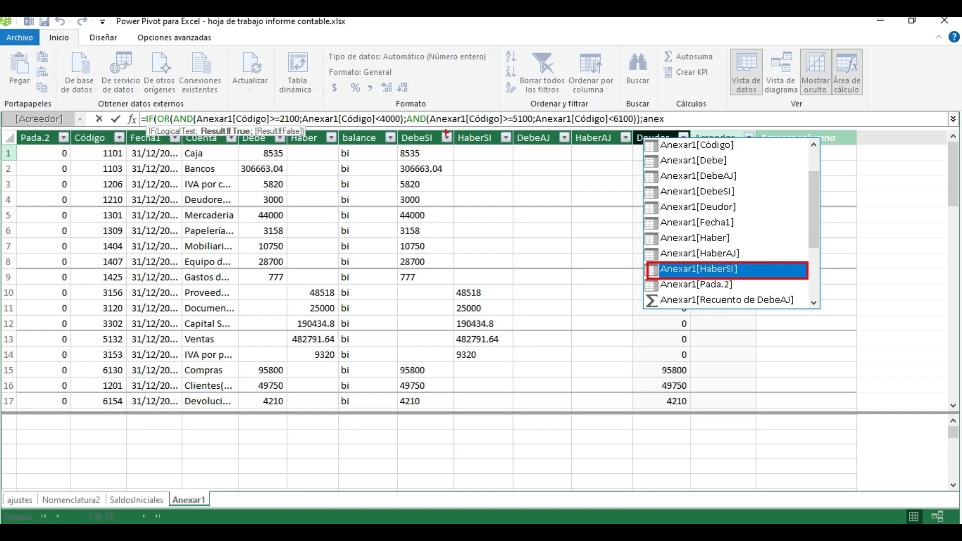
pyautogui.moveTo(455, 134)
pyautogui.mouseDown()
pyautogui.moveTo(465, 302)
pyautogui.moveTo(504, 386)
pyautogui.mouseUp()
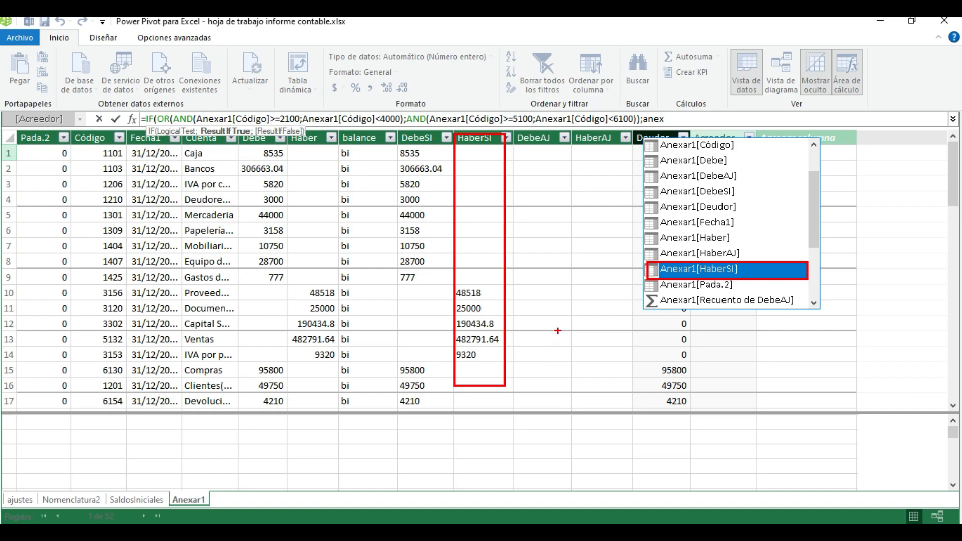
pyautogui.moveTo(573, 141)
pyautogui.mouseDown()
pyautogui.moveTo(608, 393)
pyautogui.moveTo(621, 394)
pyautogui.mouseUp()
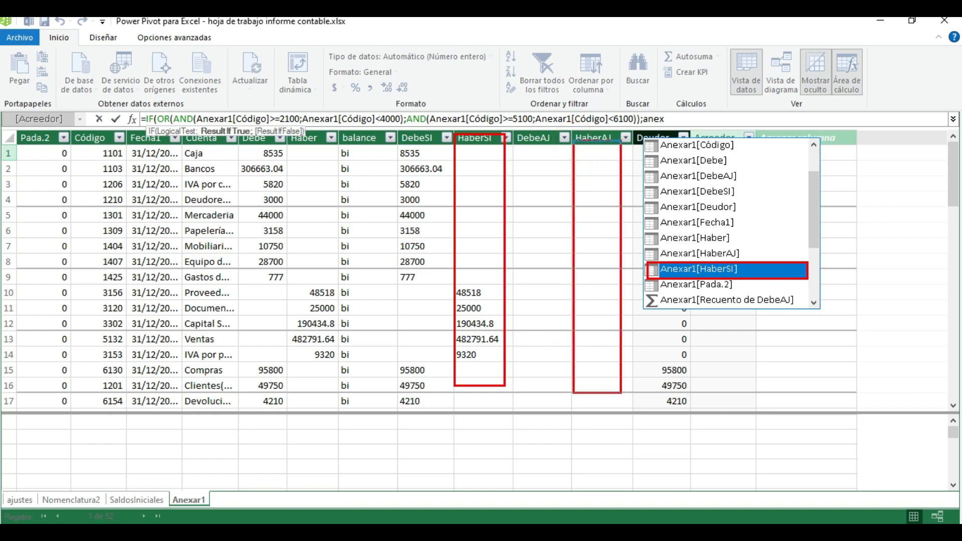
pyautogui.doubleClick(705, 271)
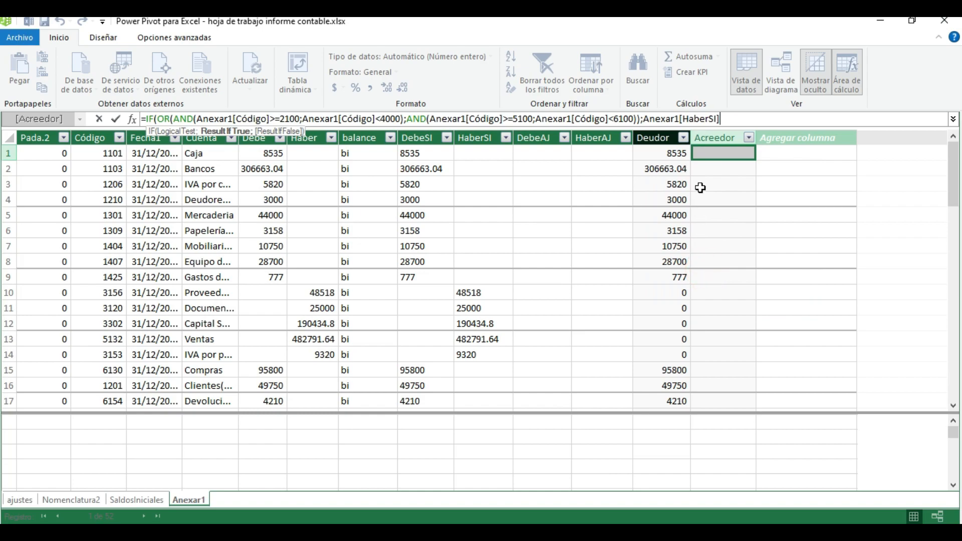
# Extend the IF's true result by adding the Anexar1[HaberAJ] column to Anexar1[HaberSI]
pyautogui.write('+')
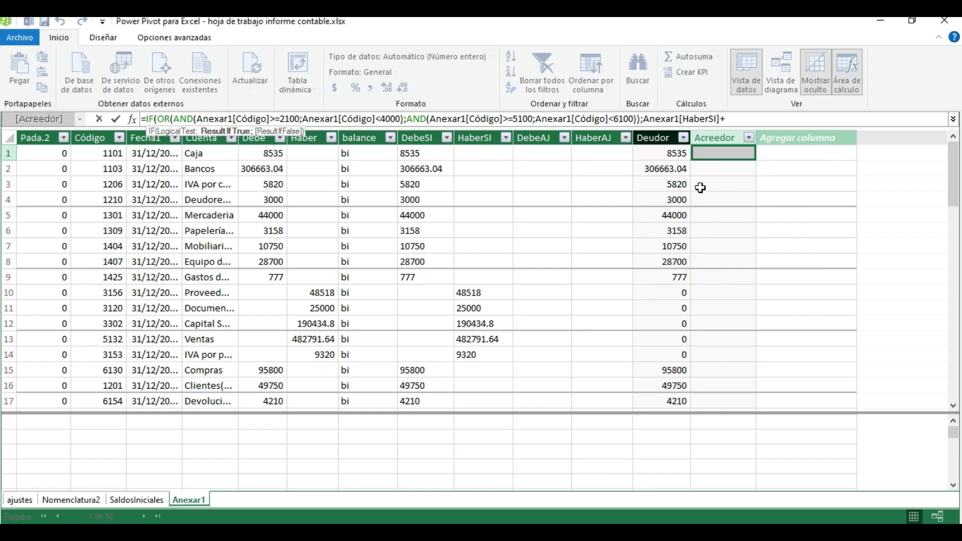
pyautogui.write('anexar')
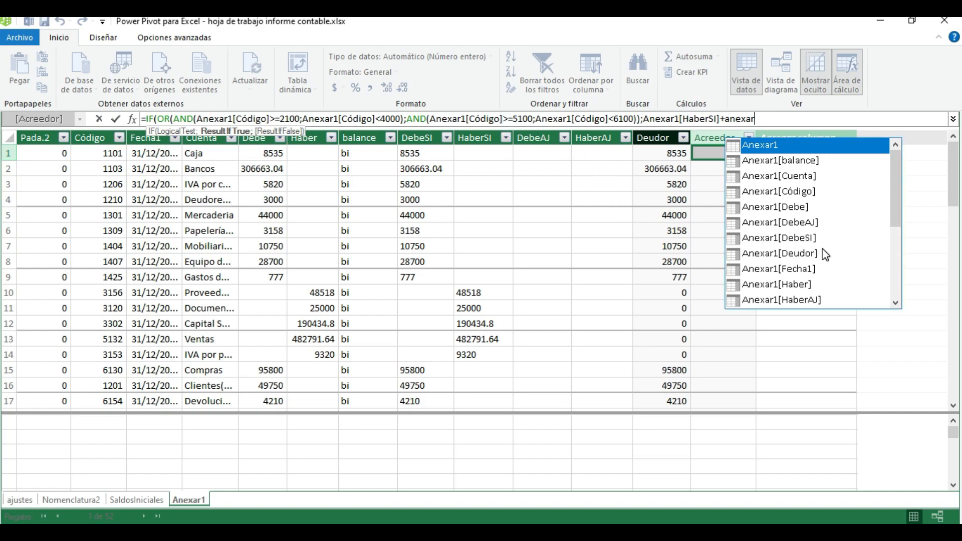
pyautogui.scroll(-2, 822, 249)
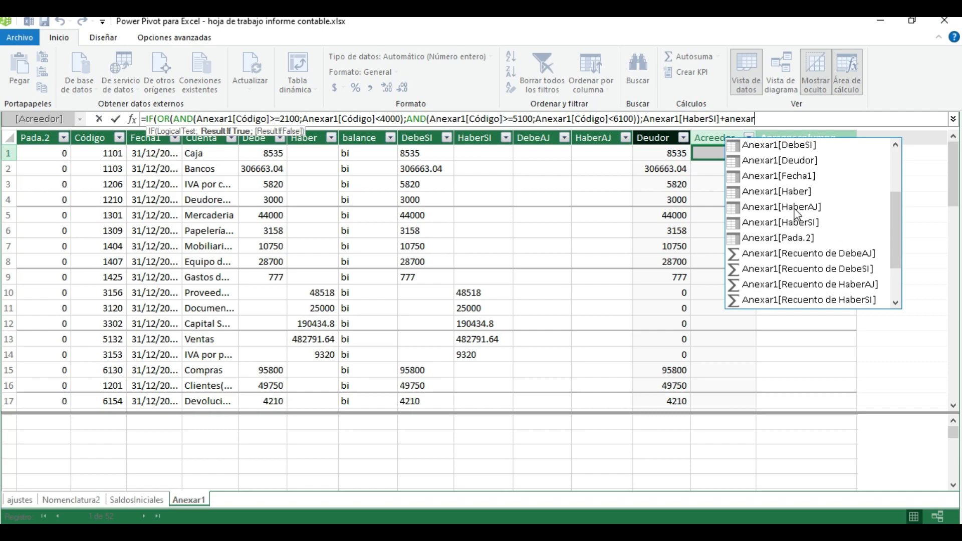
pyautogui.click(802, 209)
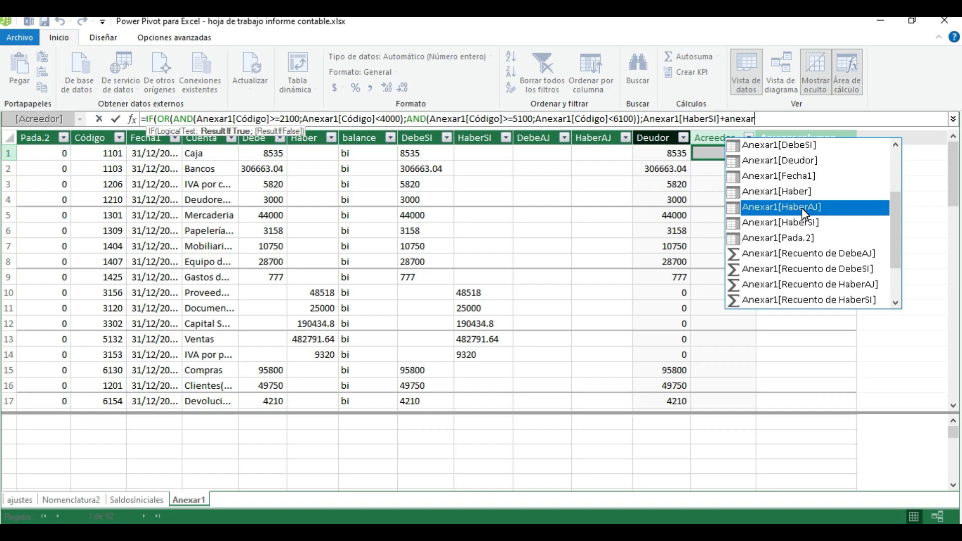
pyautogui.click(802, 208)
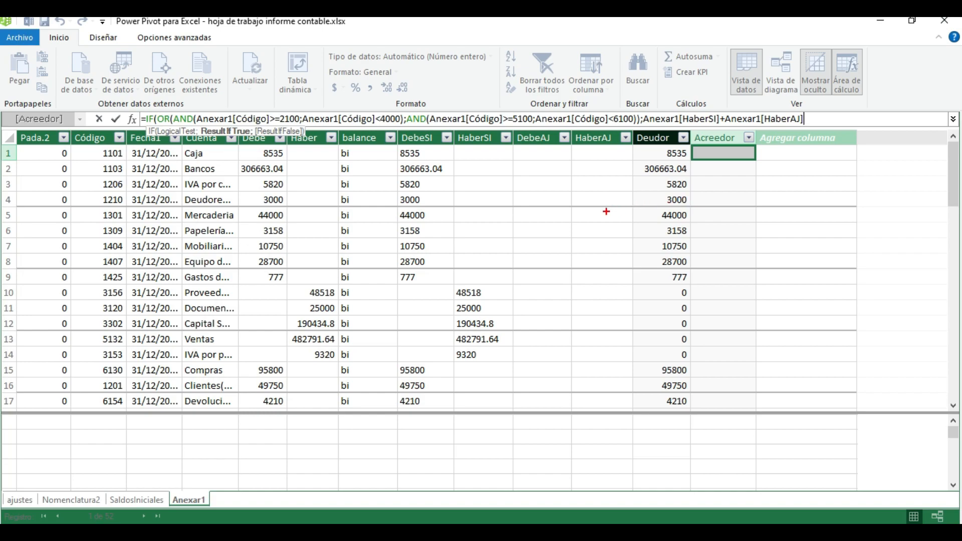
pyautogui.click(530, 162)
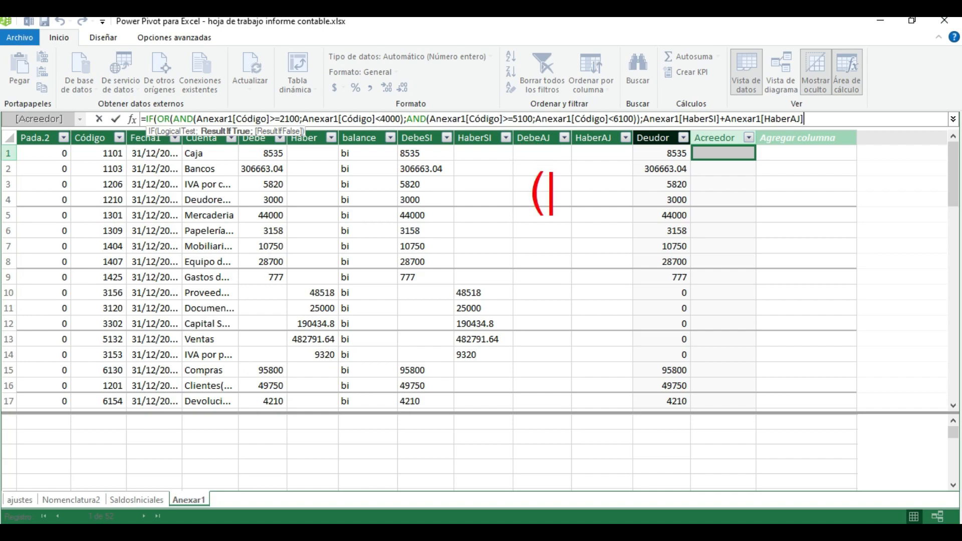
pyautogui.click(551, 193)
pyautogui.press('t')
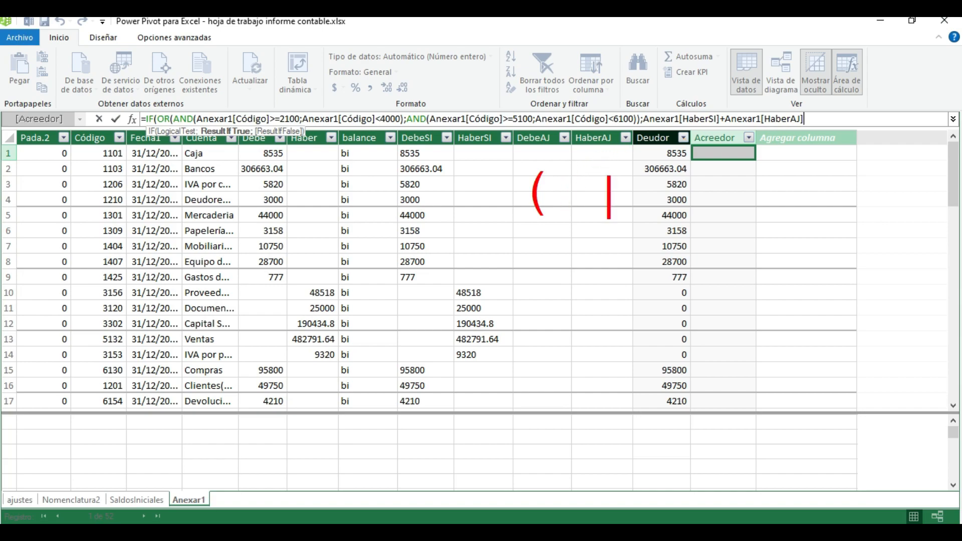
pyautogui.click(589, 161)
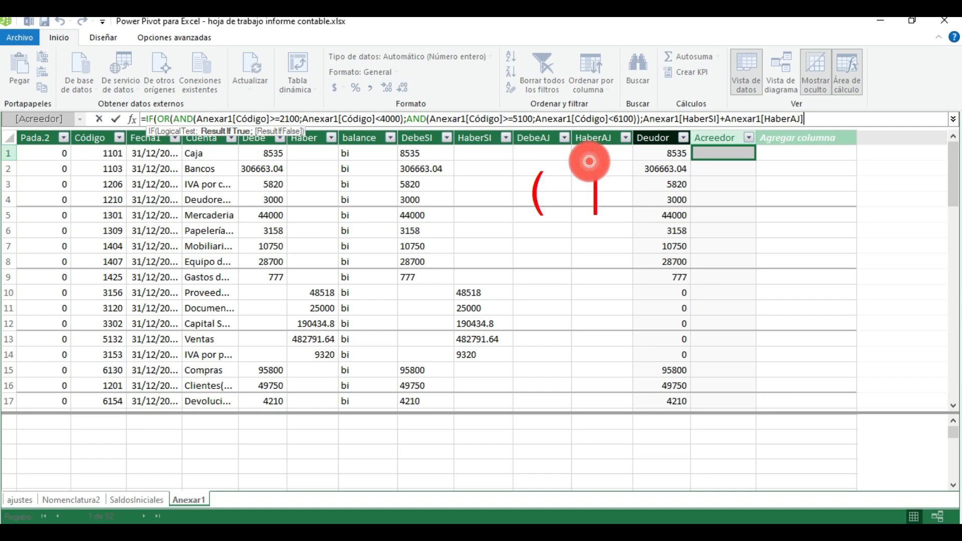
pyautogui.write(')')
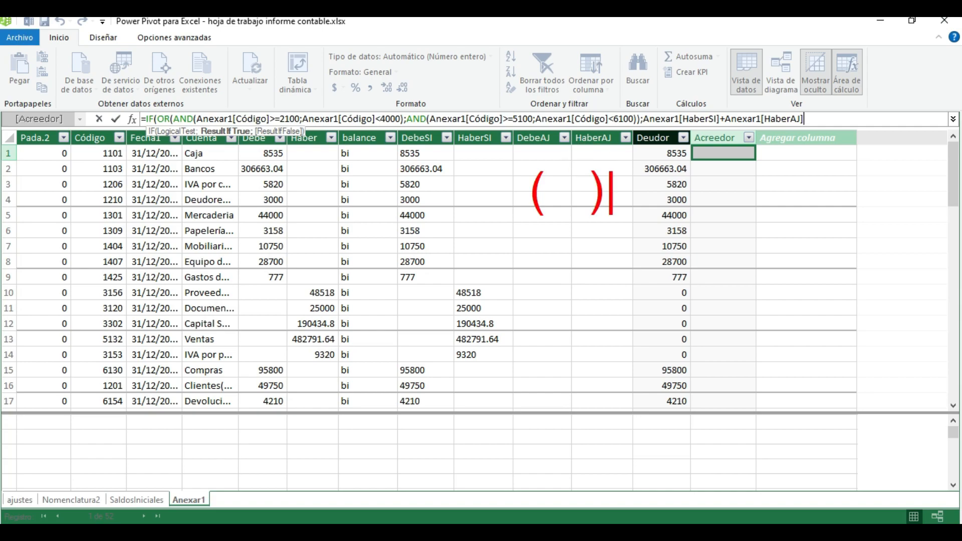
pyautogui.write('-')
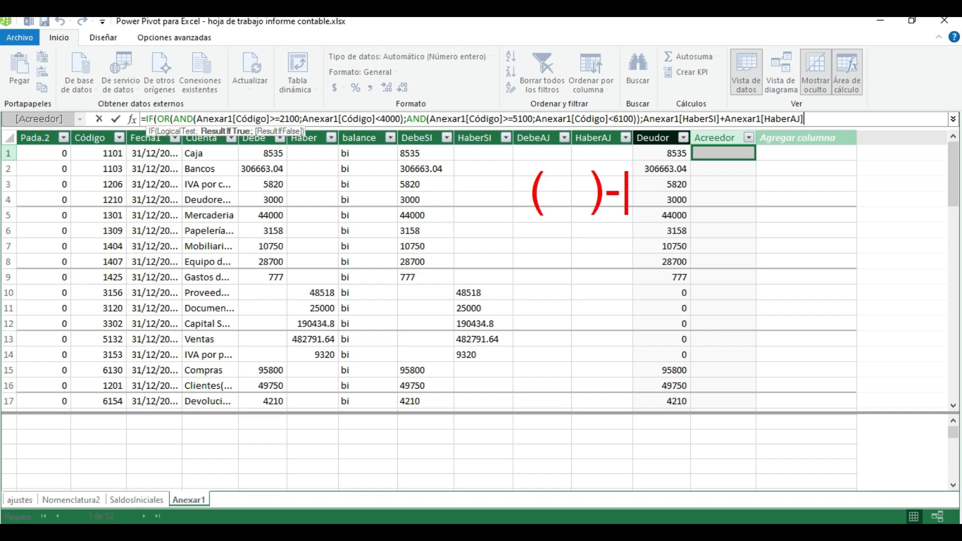
pyautogui.write('d')
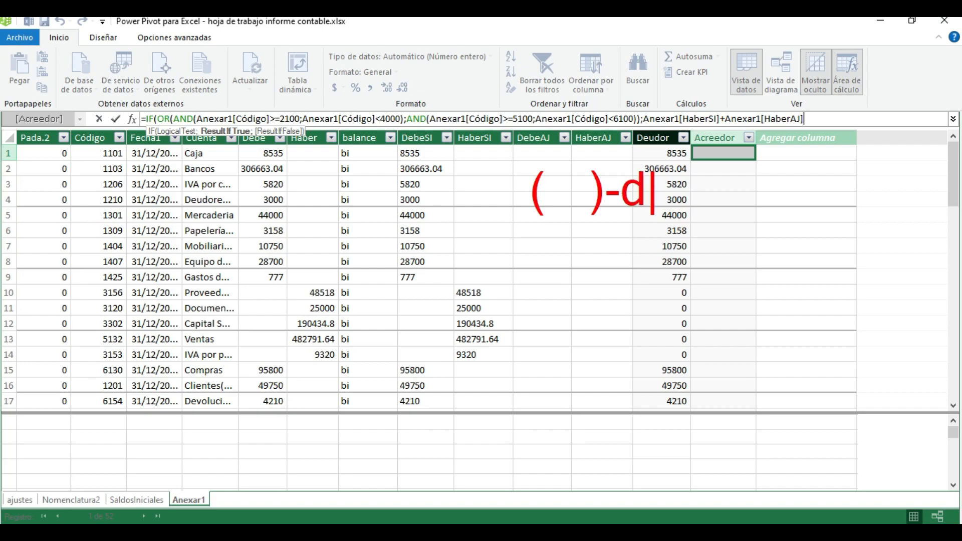
pyautogui.write('ebe Aj')
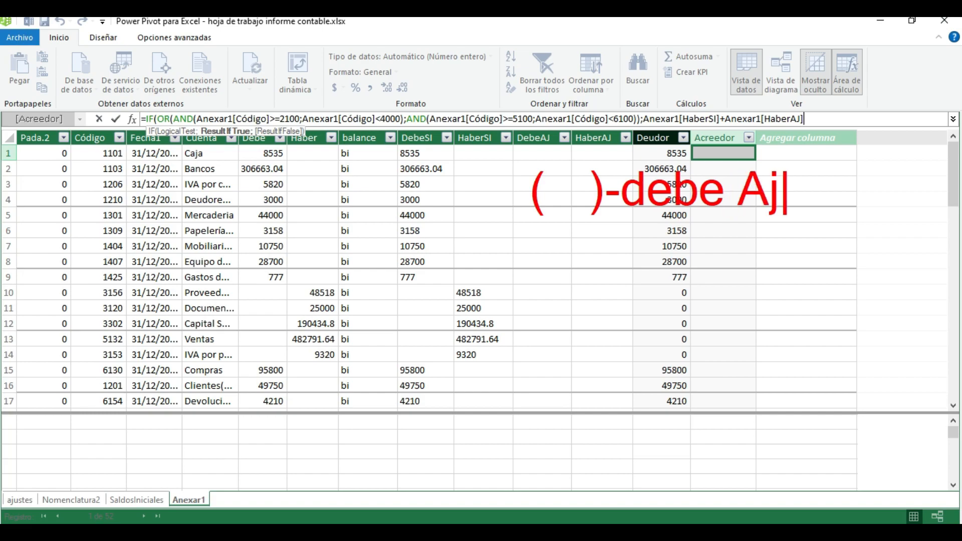
pyautogui.press('Escape')
pyautogui.press('Escape')
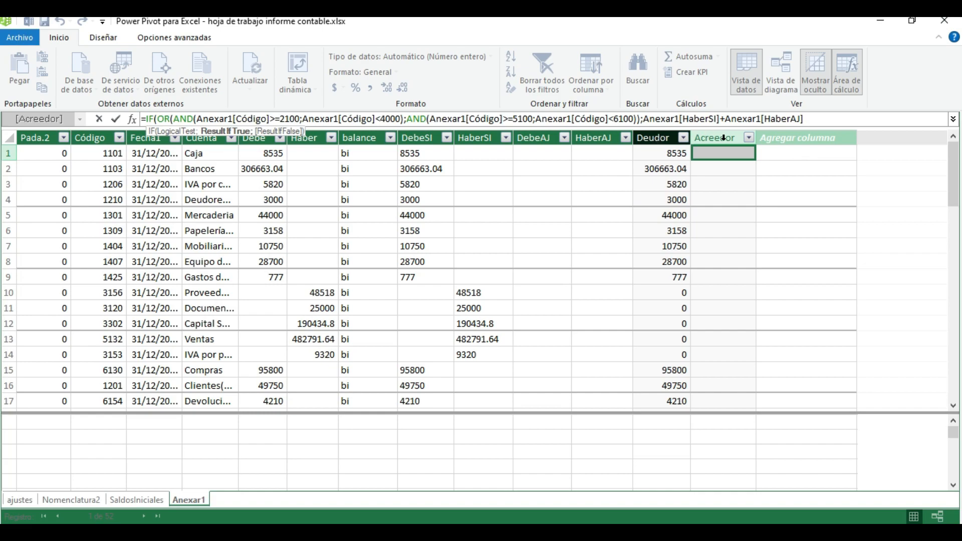
# Enclose the Anexar1[HaberSI]+Anexar1[HaberAJ] sum of the true result in parentheses
pyautogui.click(647, 119)
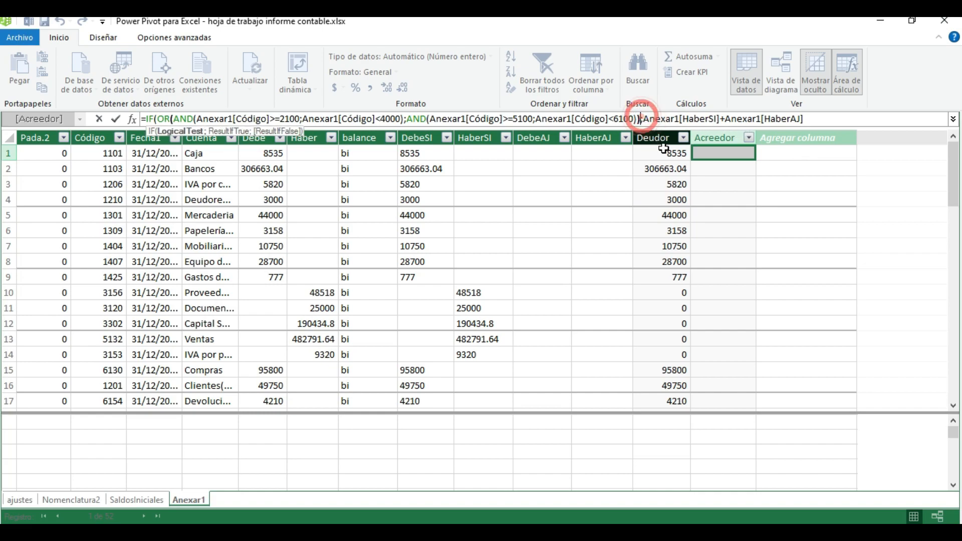
pyautogui.write('(')
pyautogui.click(812, 115)
pyautogui.write(')-')
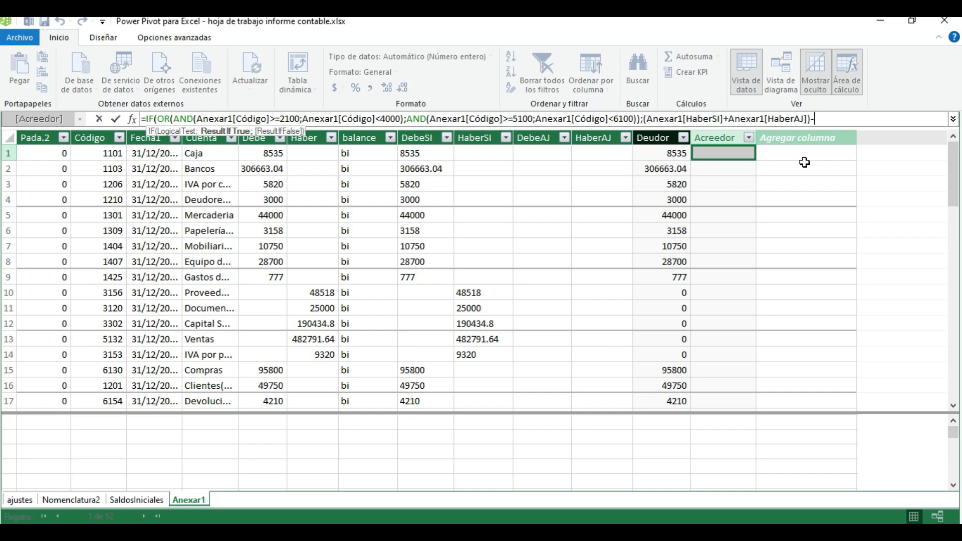
pyautogui.write('anex')
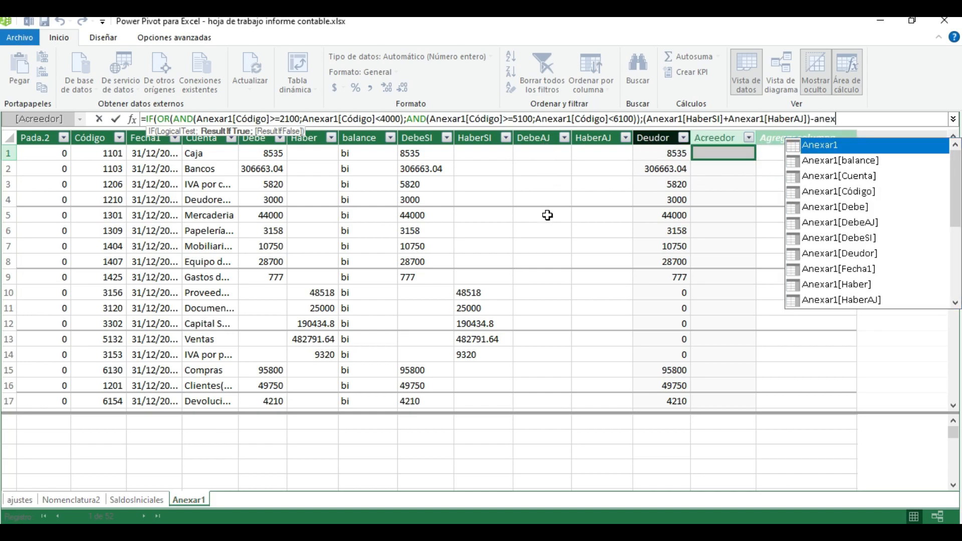
# Subtract the Anexar1[DebeAJ] column from the parenthesised sum in the true result
pyautogui.scroll(-1, 869, 264)
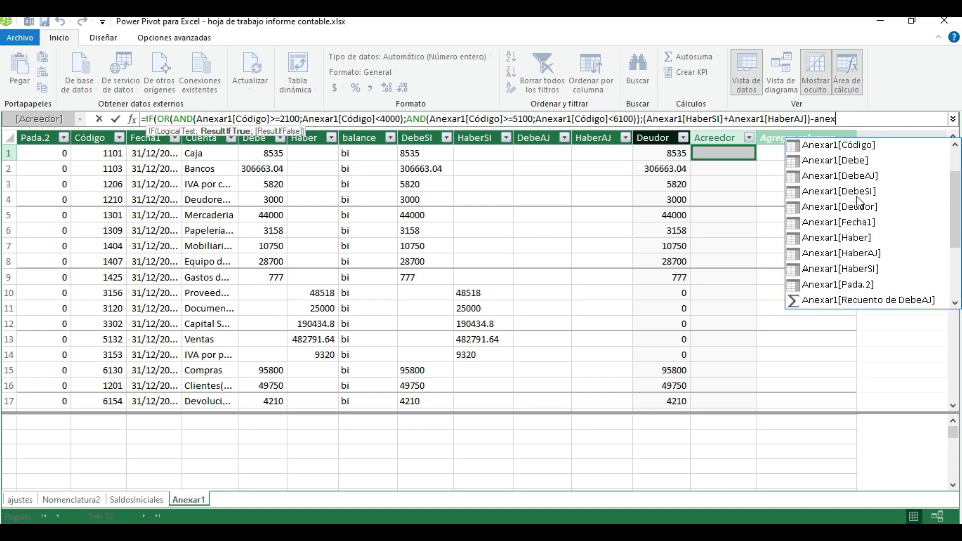
pyautogui.doubleClick(858, 181)
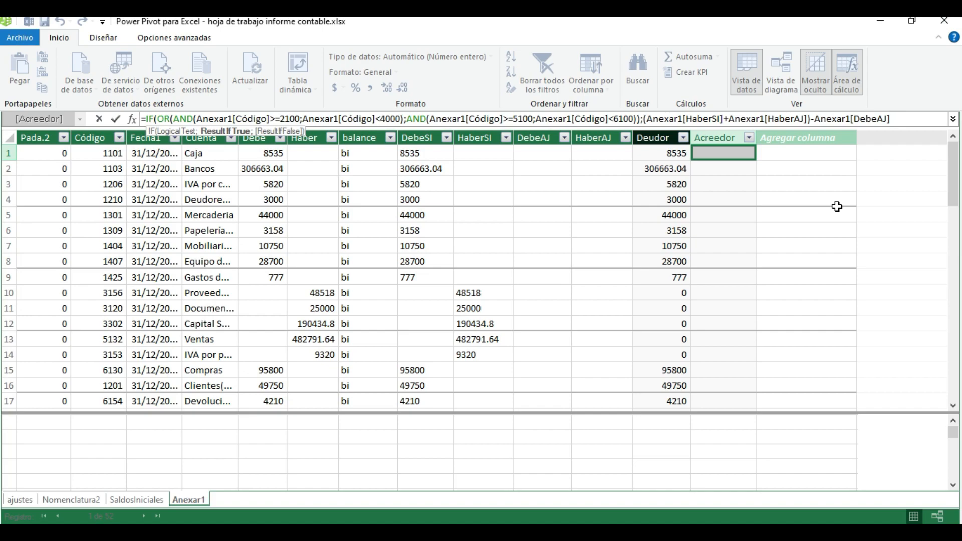
# Set the IF's false result to 0, close the function and commit the Acreedor formula
pyautogui.write(';')
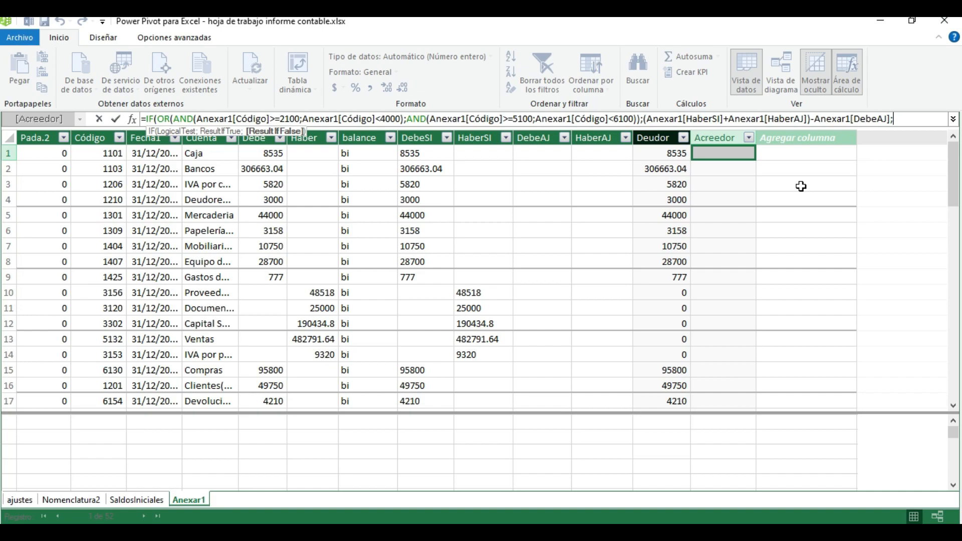
pyautogui.write('0')
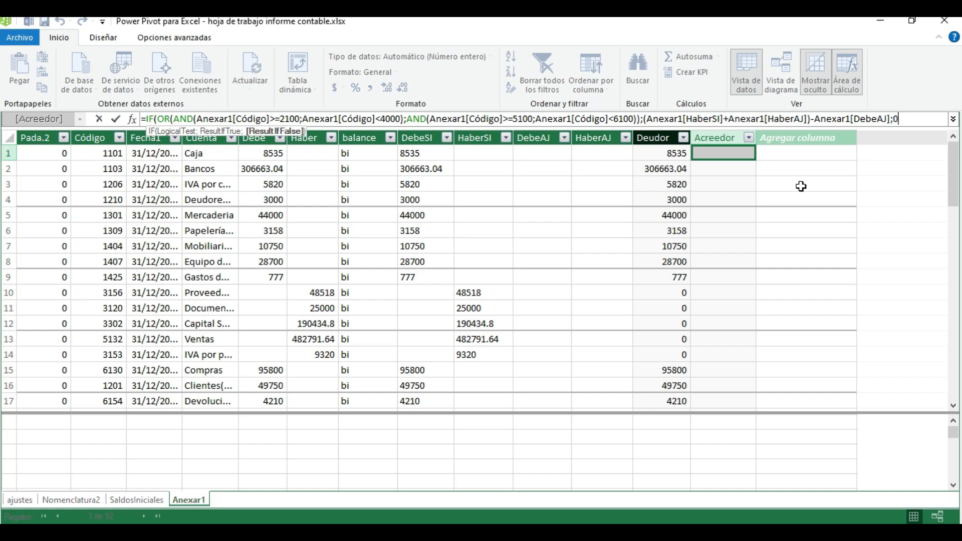
pyautogui.write('=')
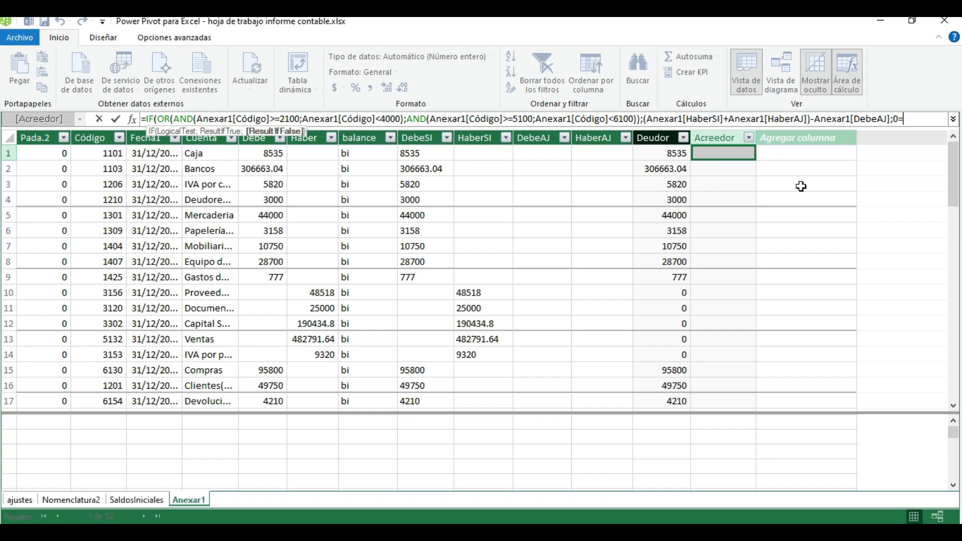
pyautogui.press('BackSpace')
pyautogui.write(')')
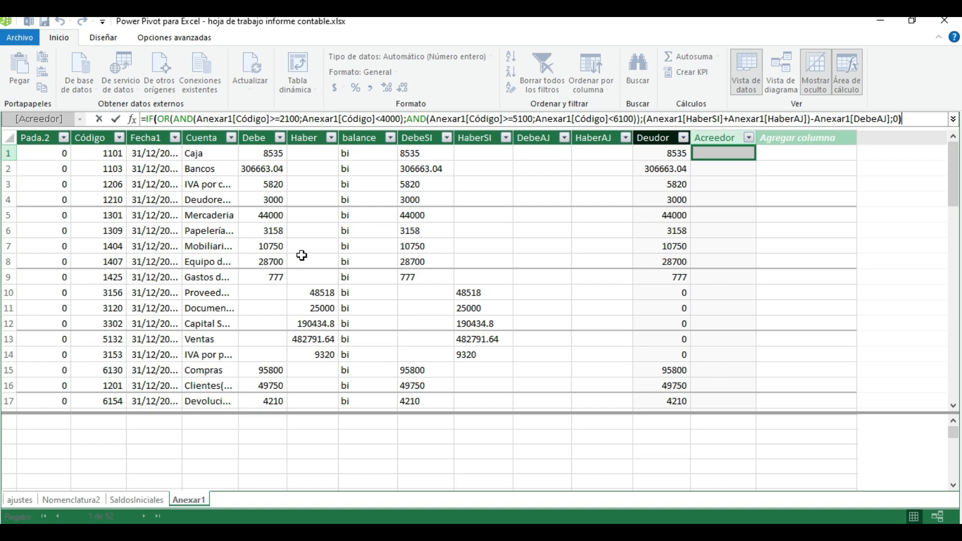
pyautogui.press('Return')
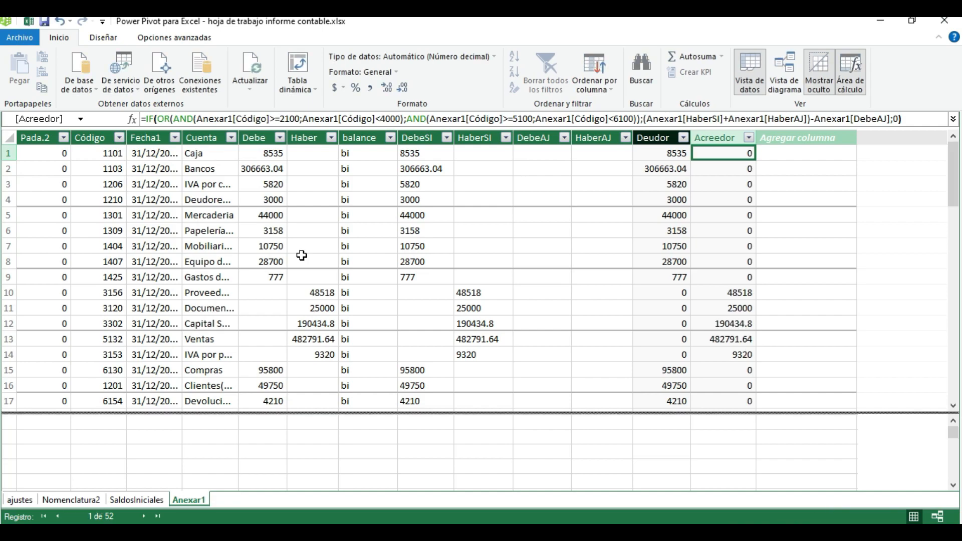
# Check the calculated Acreedor values down the Anexar1 rows, and close the Power Pivot window to return to the Excel workbook
pyautogui.scroll(-6, 511, 224)
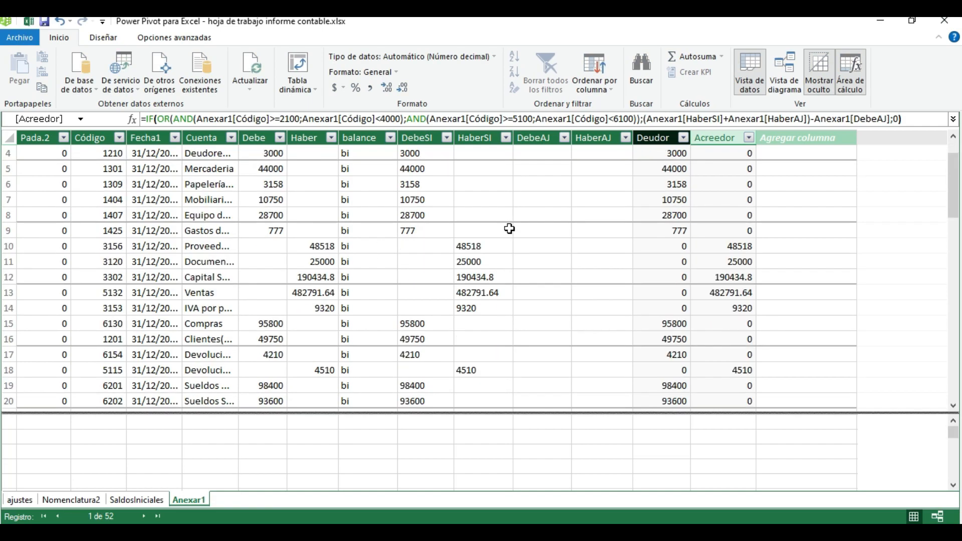
pyautogui.scroll(-4, 510, 224)
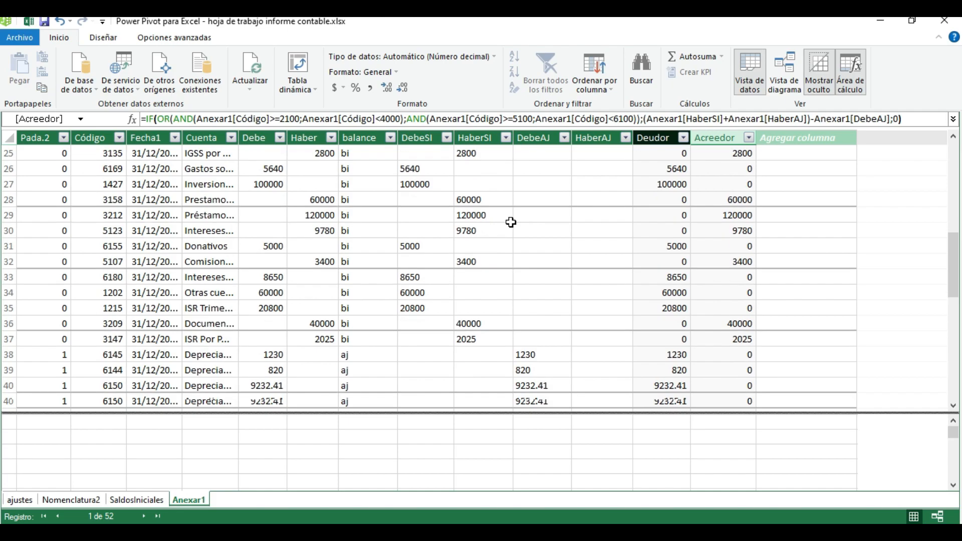
pyautogui.scroll(-4, 510, 222)
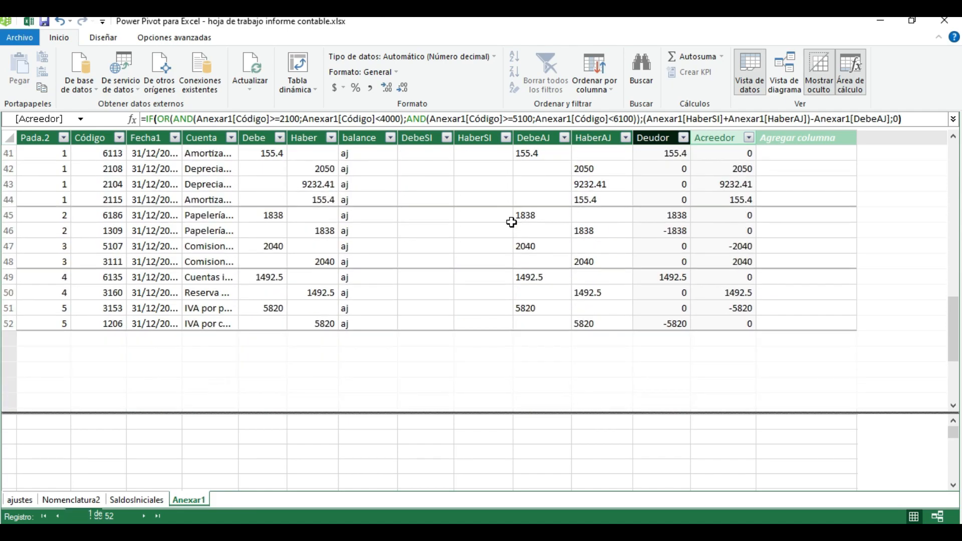
pyautogui.scroll(10, 511, 222)
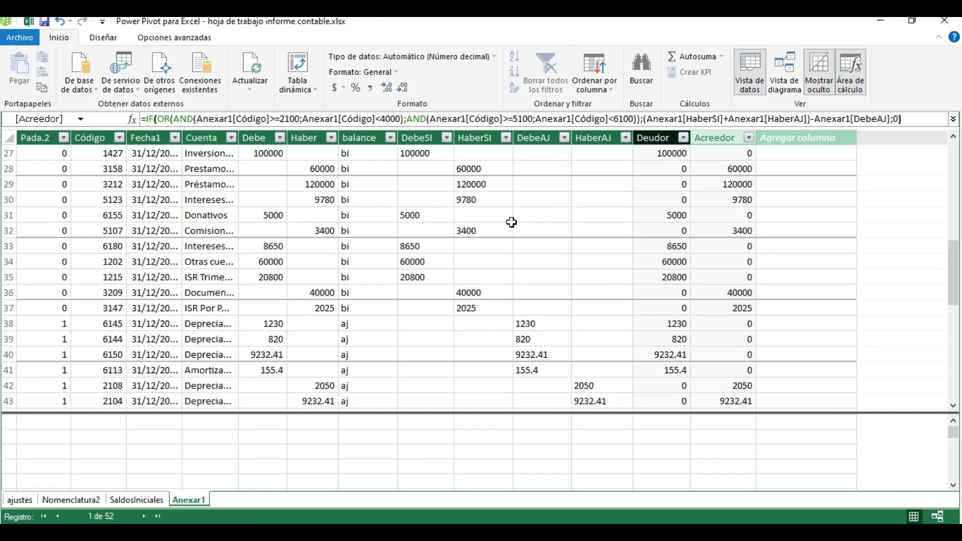
pyautogui.scroll(3, 511, 222)
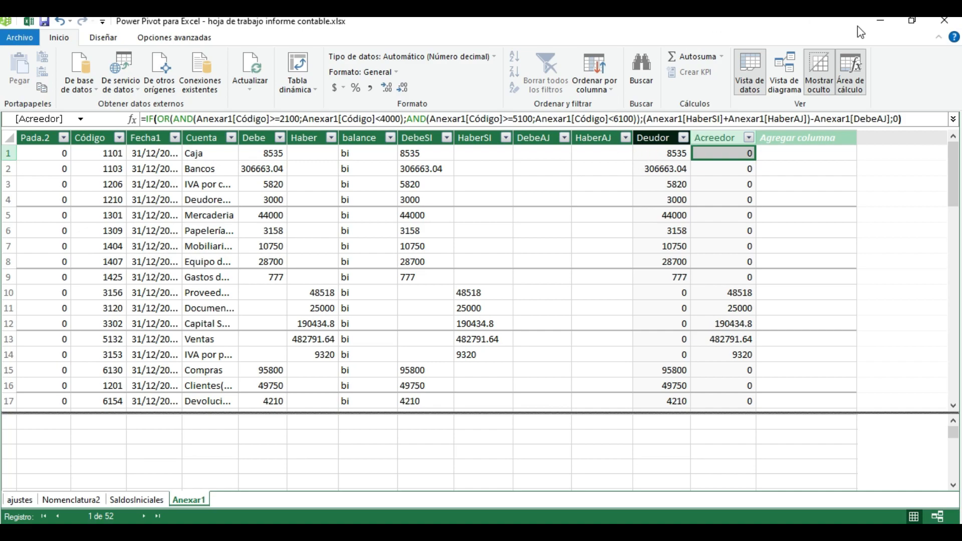
pyautogui.click(941, 24)
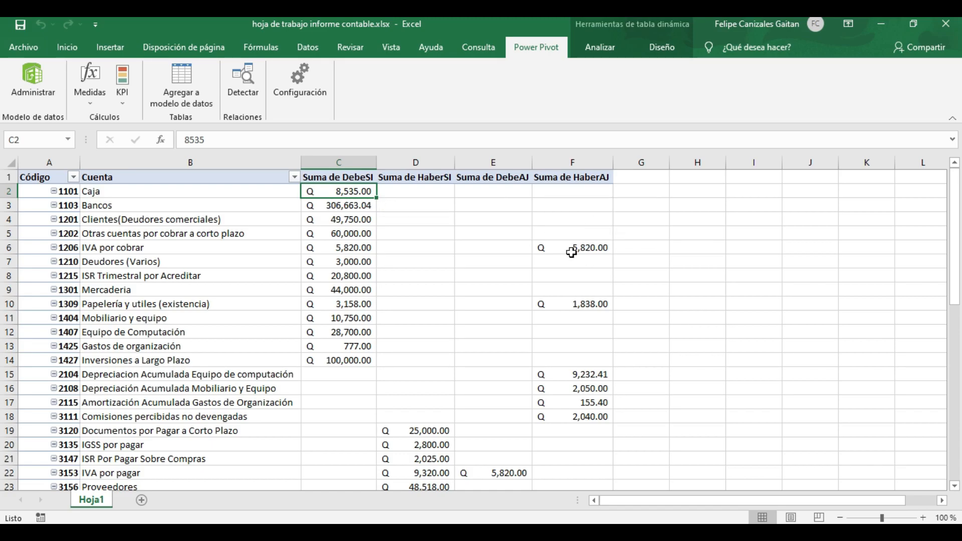
# Display the field list of the Hoja1 pivot table
pyautogui.scroll(-14, 571, 253)
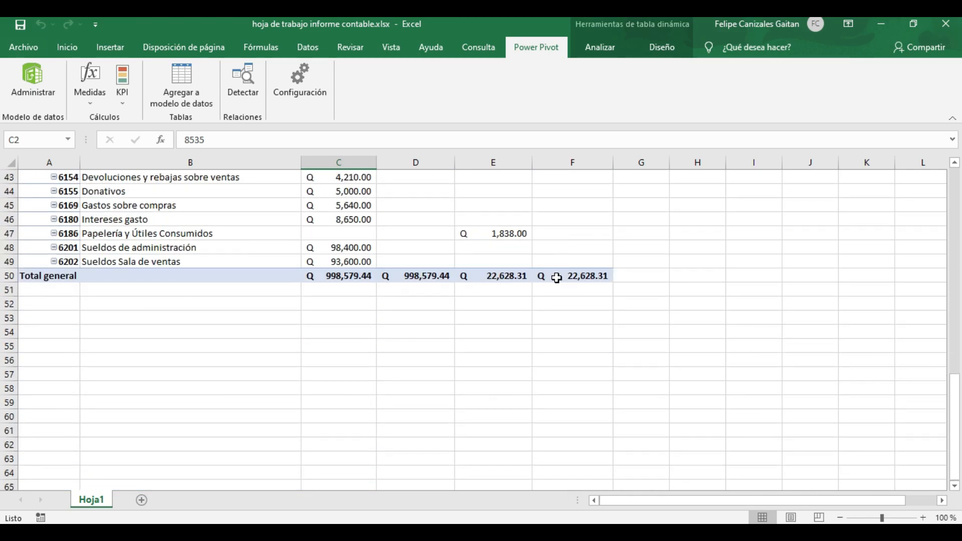
pyautogui.scroll(14, 554, 277)
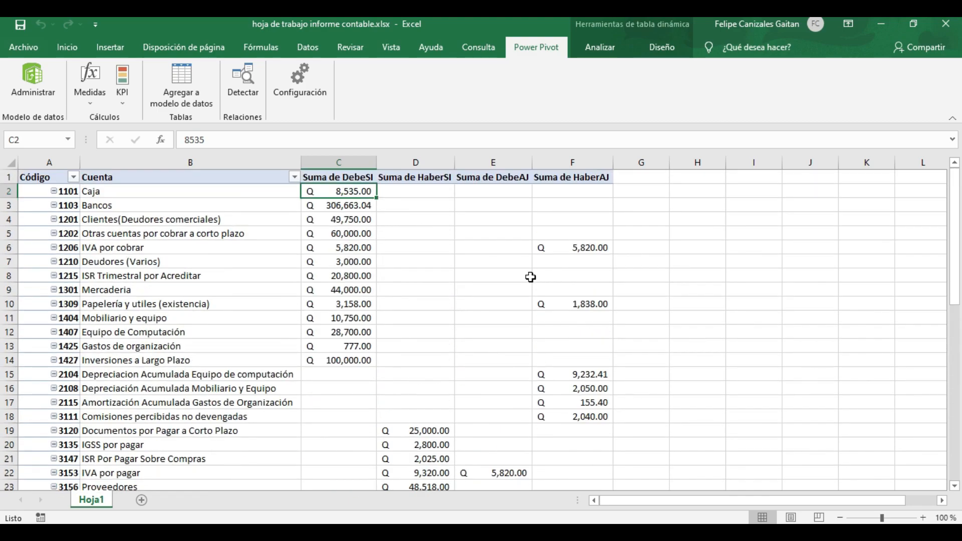
pyautogui.click(530, 277)
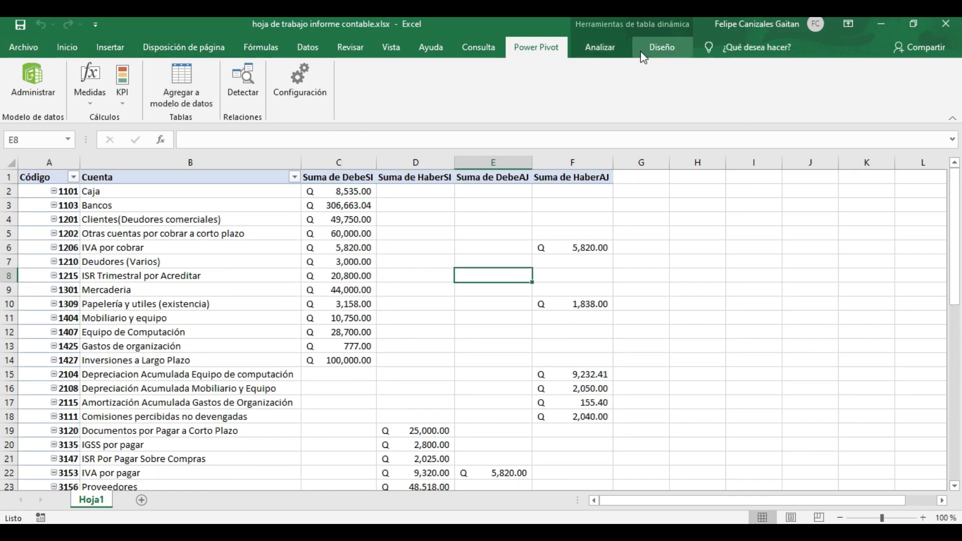
pyautogui.click(659, 49)
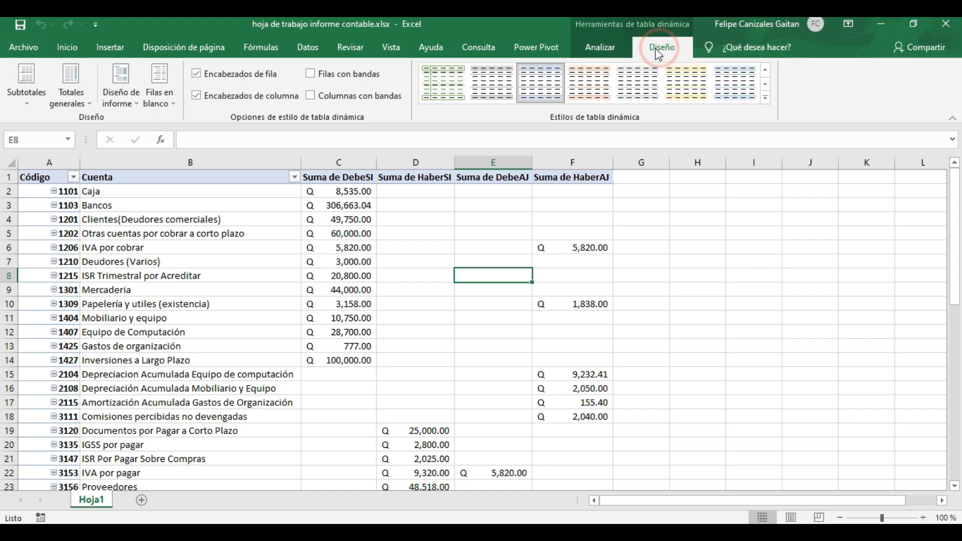
pyautogui.click(595, 49)
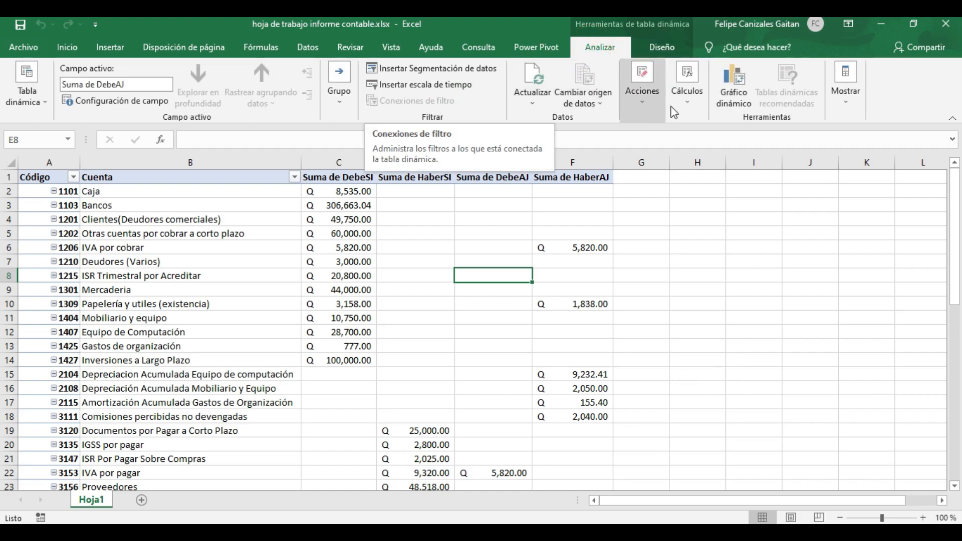
pyautogui.click(843, 100)
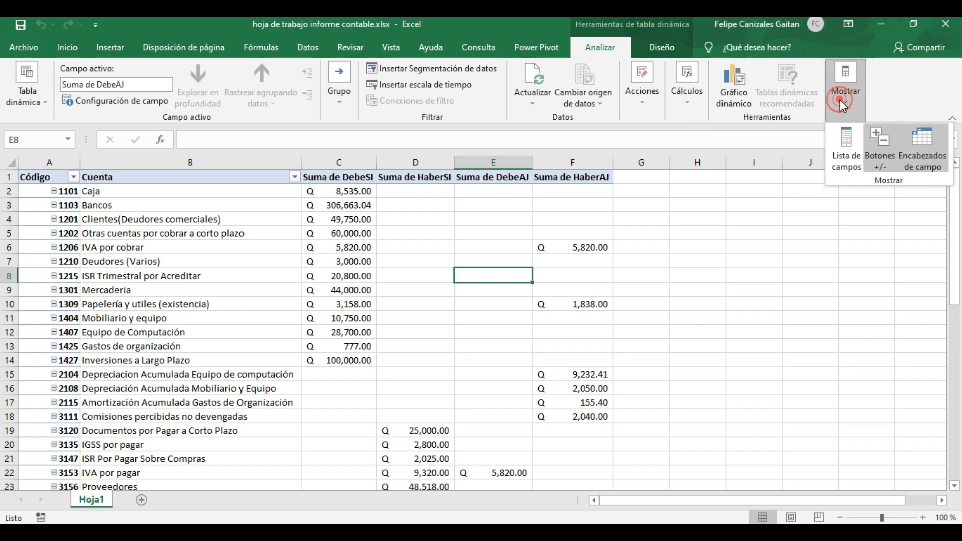
pyautogui.click(841, 152)
# Add the Deudor and Acreedor fields to the pivot table's values, placing them after Suma de HaberAJ
pyautogui.scroll(-5, 822, 288)
pyautogui.scroll(-2, 822, 287)
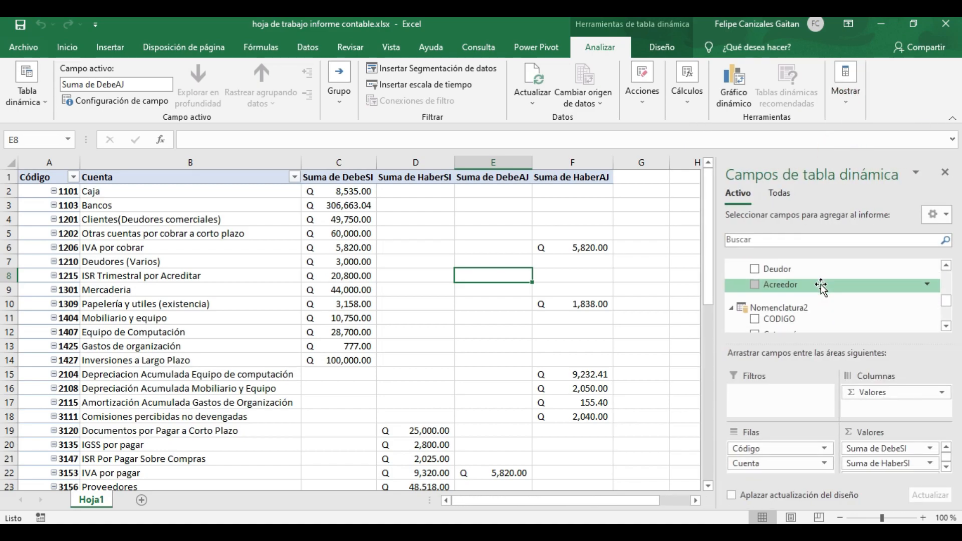
pyautogui.moveTo(799, 269); pyautogui.dragTo(891, 475)
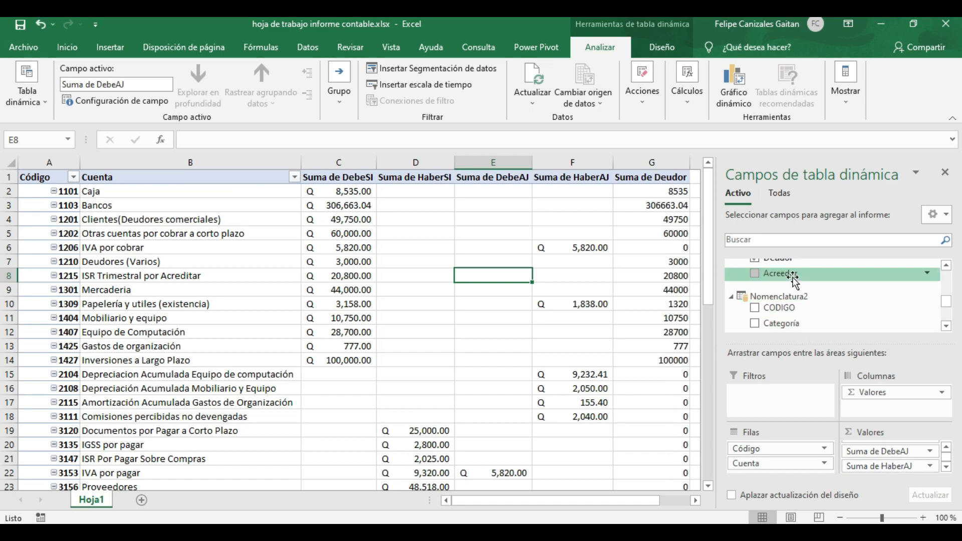
pyautogui.moveTo(793, 279); pyautogui.dragTo(888, 475)
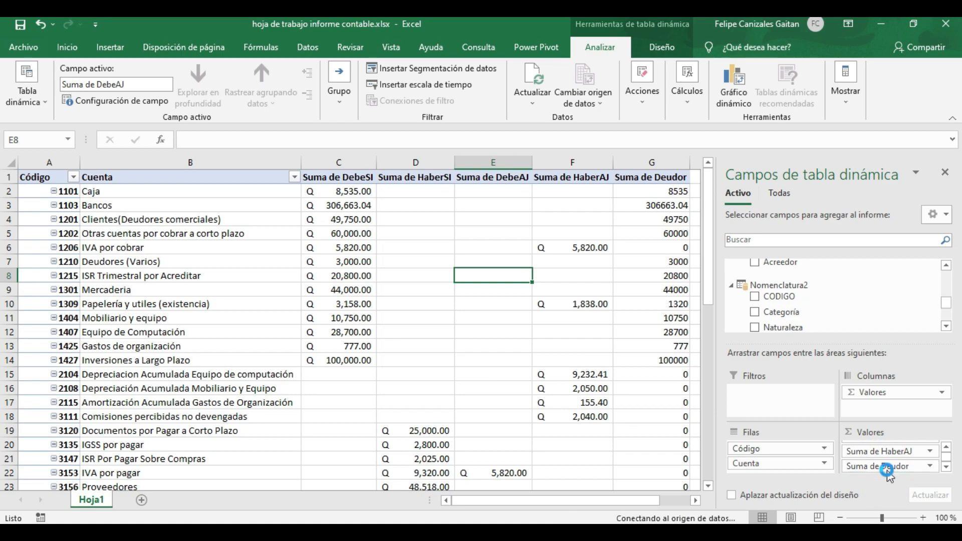
# Format the Suma de Deudor value field with the Contabilidad number format
pyautogui.click(695, 500)
pyautogui.scroll(-15, 380, 310)
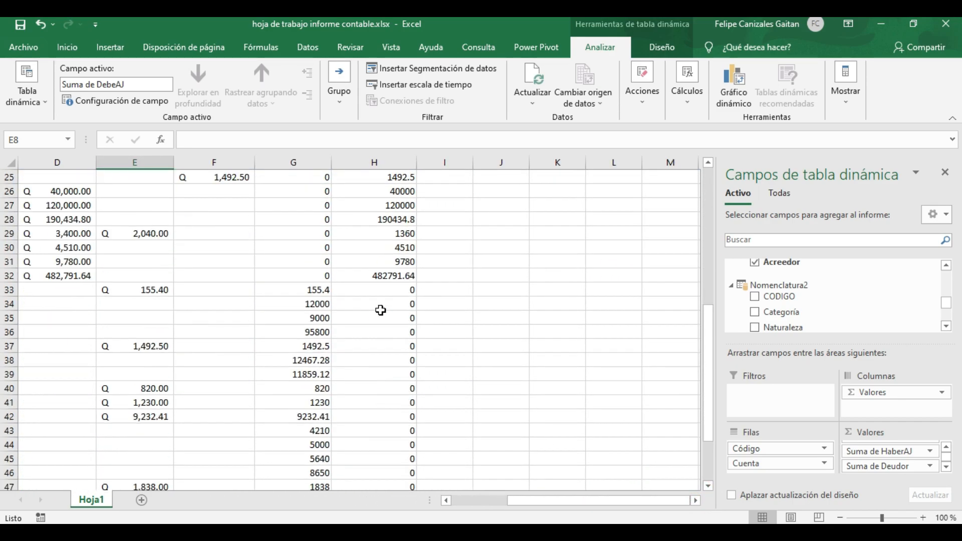
pyautogui.scroll(1, 380, 309)
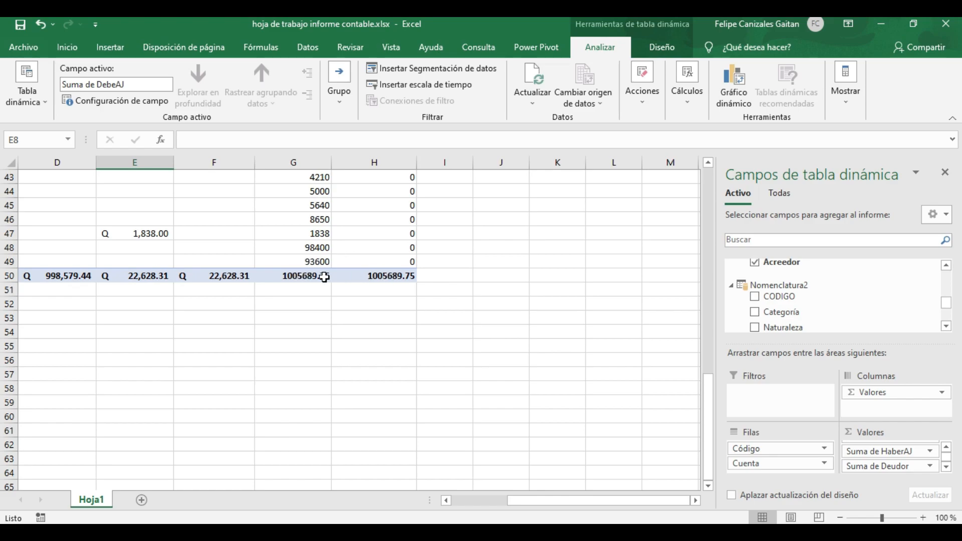
pyautogui.click(946, 468)
pyautogui.click(947, 468)
pyautogui.click(930, 451)
pyautogui.click(882, 438)
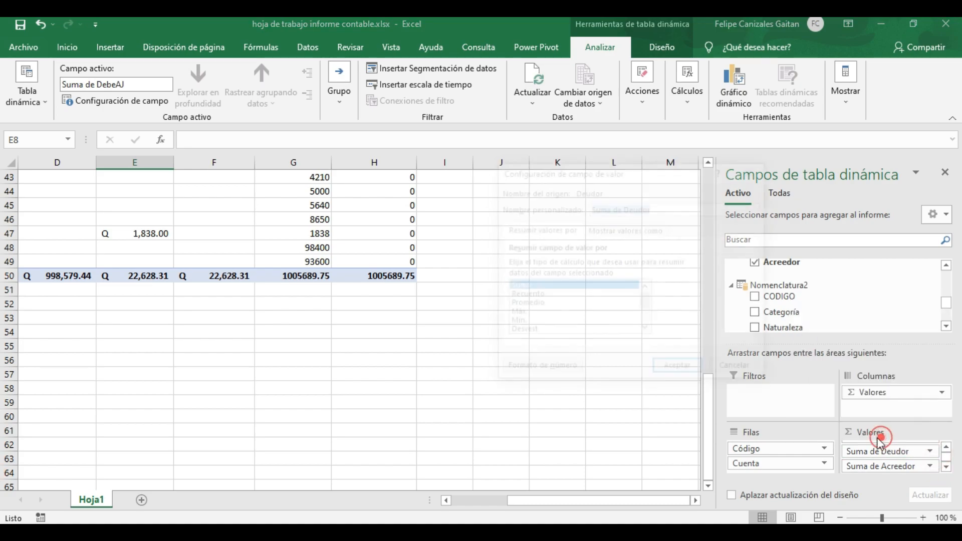
pyautogui.click(551, 372)
pyautogui.click(481, 194)
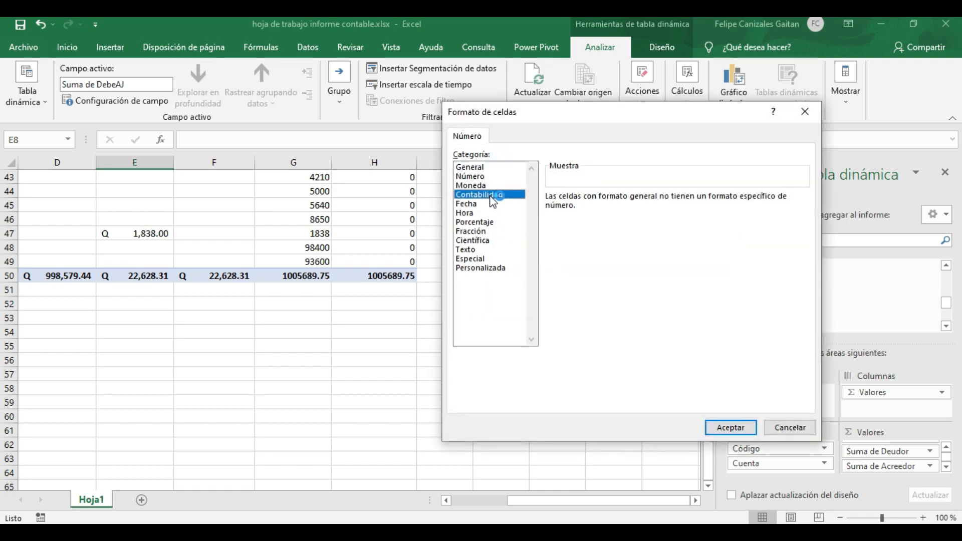
pyautogui.click(730, 429)
pyautogui.click(675, 369)
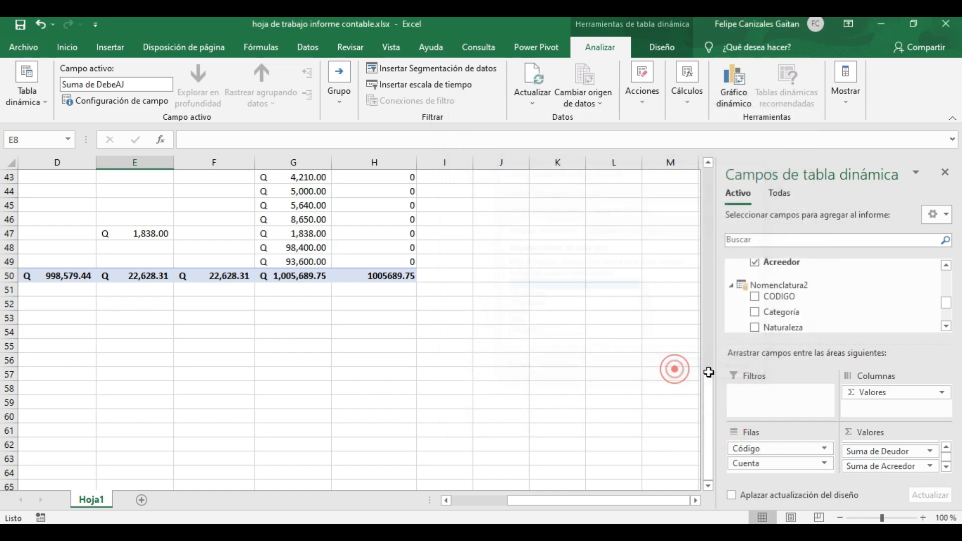
# Format the Suma de Acreedor value field as Contabilidad with 2 decimals and the Q symbol
pyautogui.click(931, 467)
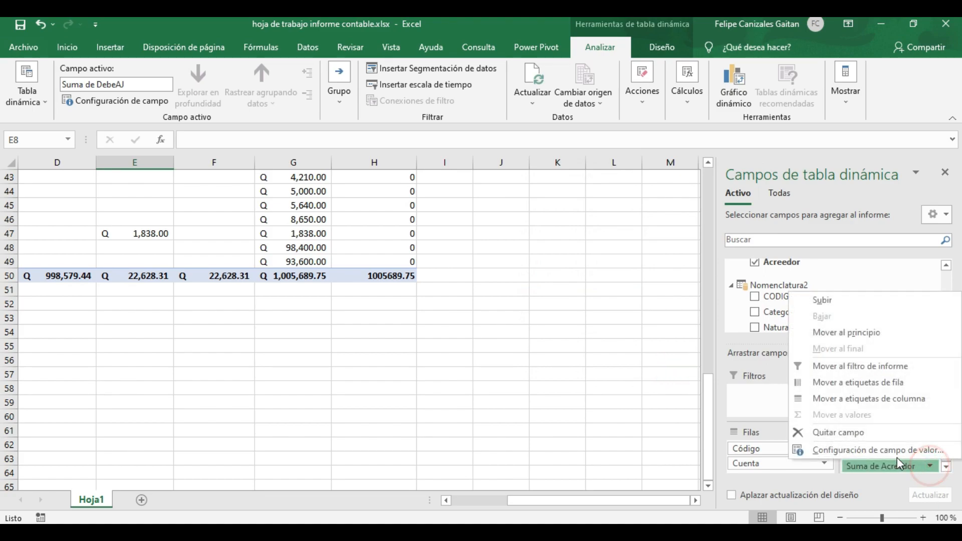
pyautogui.click(852, 449)
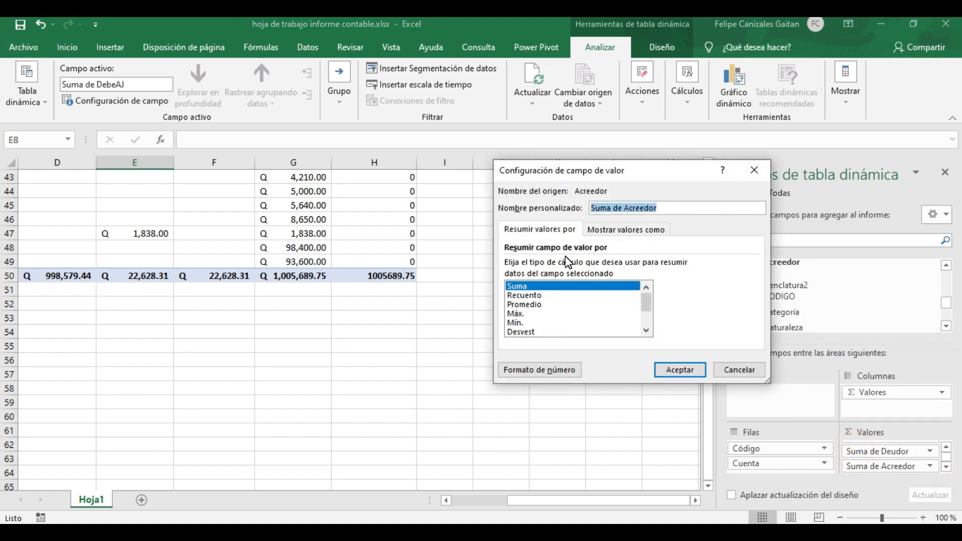
pyautogui.click(543, 370)
pyautogui.click(494, 194)
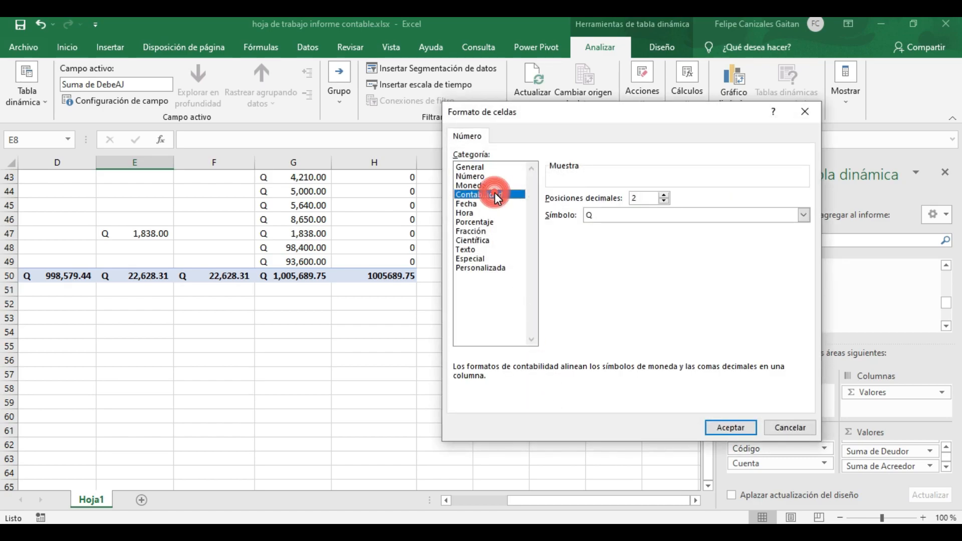
pyautogui.click(723, 428)
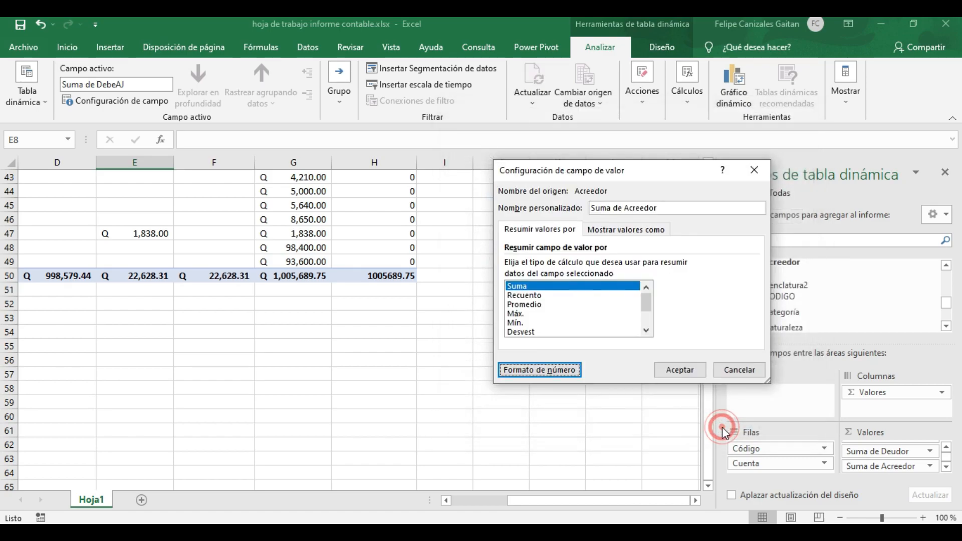
pyautogui.click(680, 371)
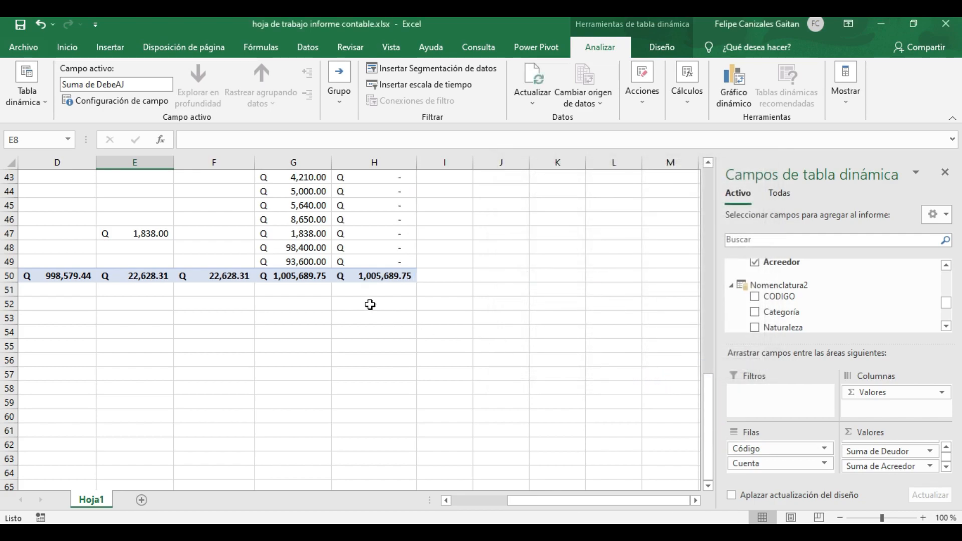
# Review the formatted Suma de Deudor and Suma de Acreedor columns across the account rows and the grand total row
pyautogui.scroll(3, 378, 294)
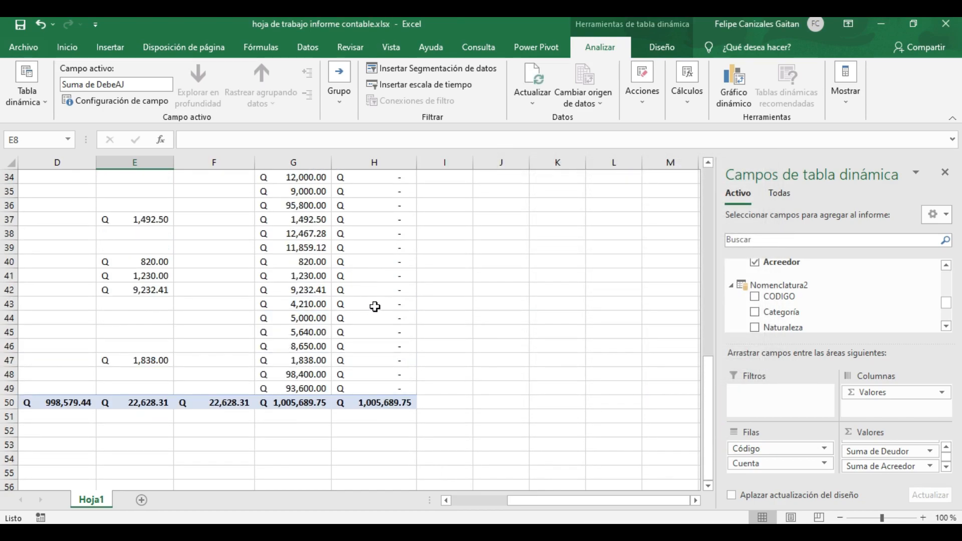
pyautogui.scroll(4, 375, 306)
pyautogui.scroll(7, 375, 306)
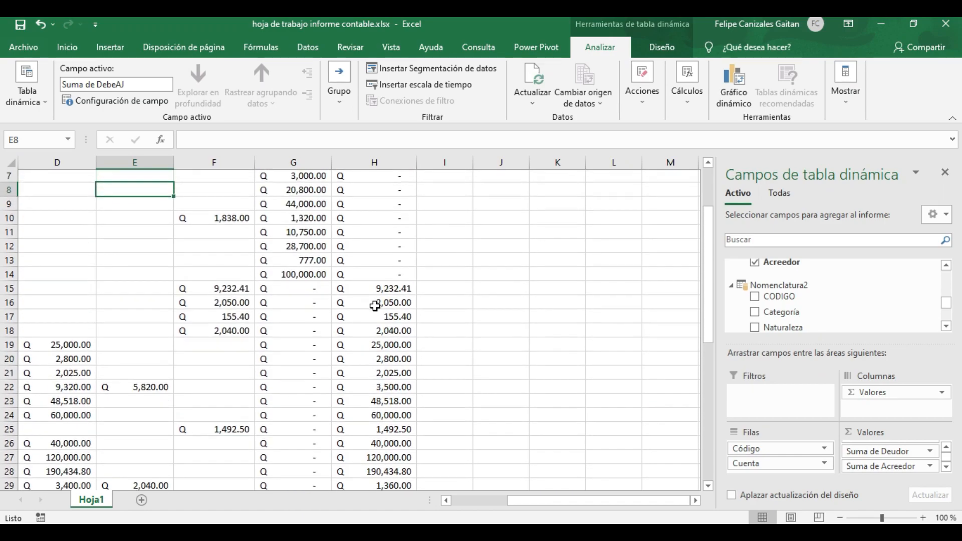
pyautogui.scroll(-3, 374, 307)
pyautogui.scroll(-9, 375, 306)
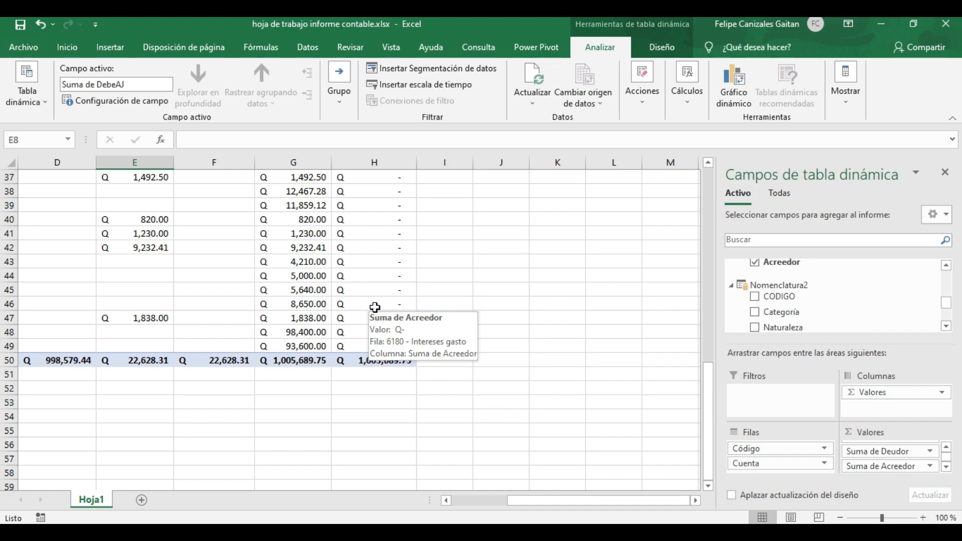
pyautogui.scroll(12, 375, 307)
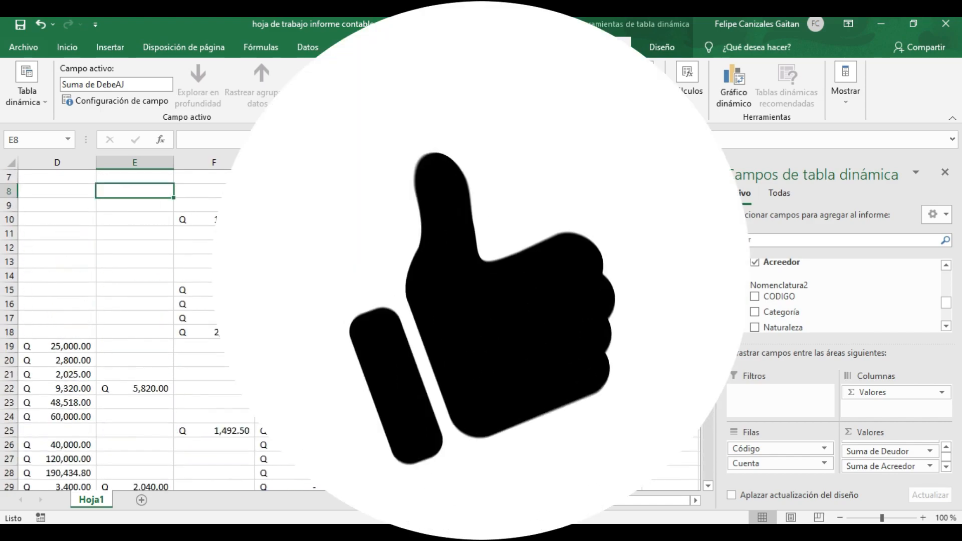